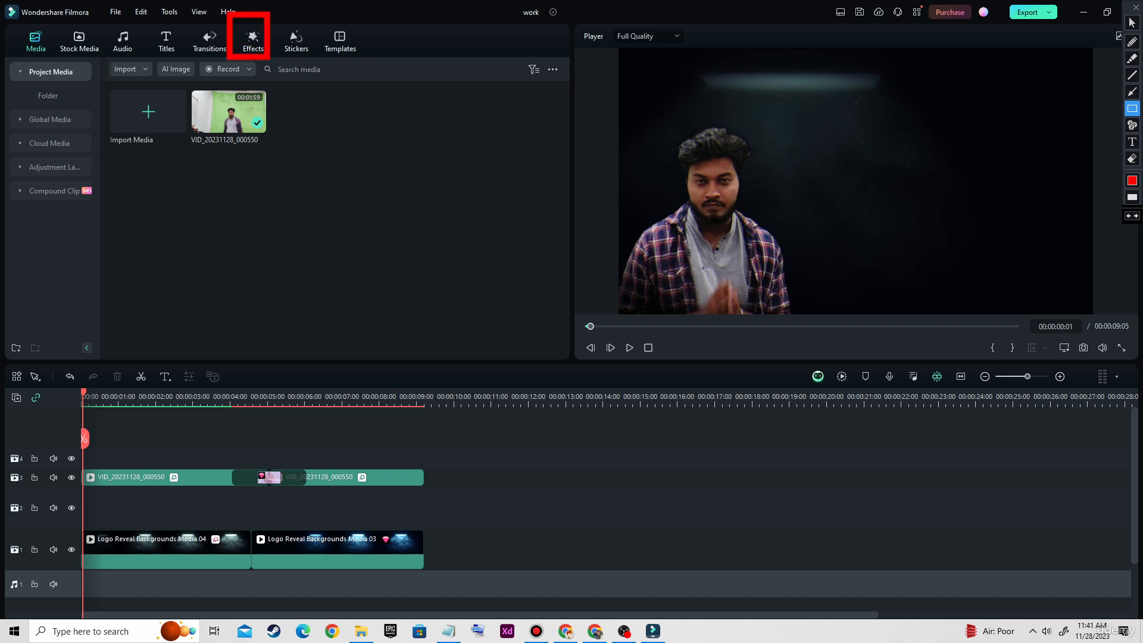
# Open the effects library and play the first seconds of the timeline in the preview
pyautogui.click(253, 41)
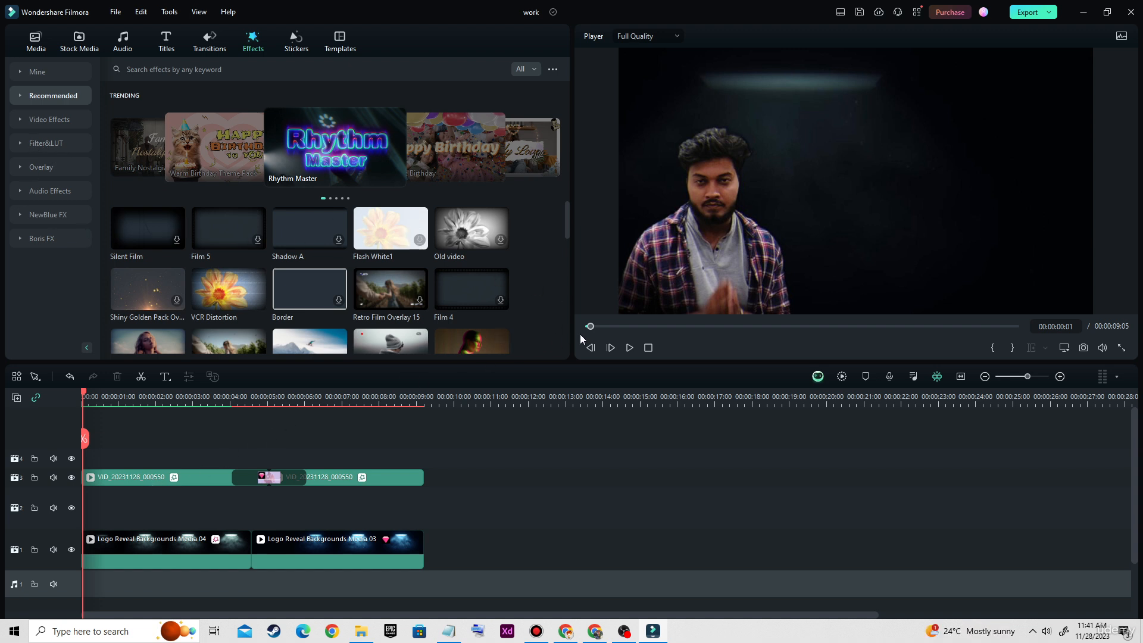
pyautogui.click(629, 349)
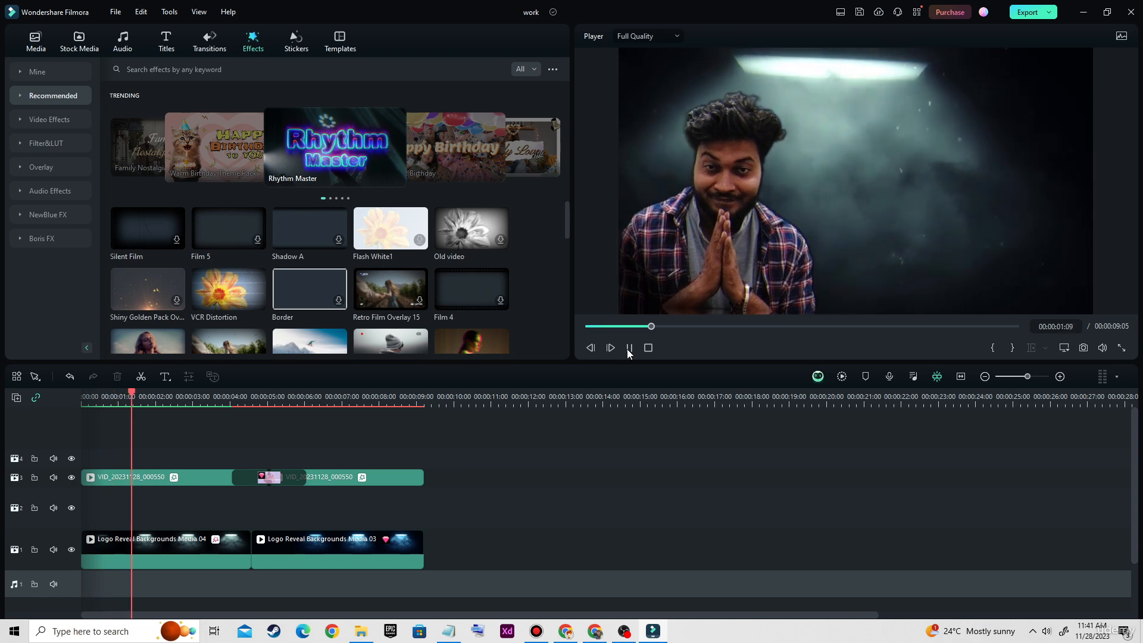
pyautogui.click(629, 348)
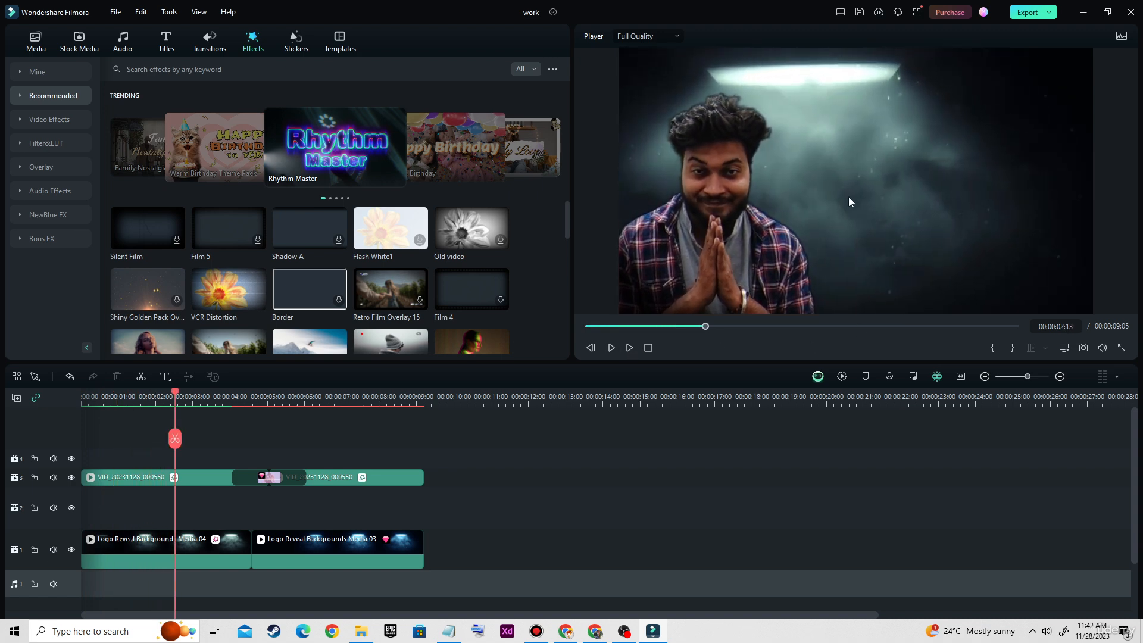
pyautogui.hotkey('ctrl', 'shift', 'd')
pyautogui.moveTo(634, 58)
pyautogui.mouseDown()
pyautogui.moveTo(737, 242)
pyautogui.moveTo(1060, 302)
pyautogui.mouseUp()
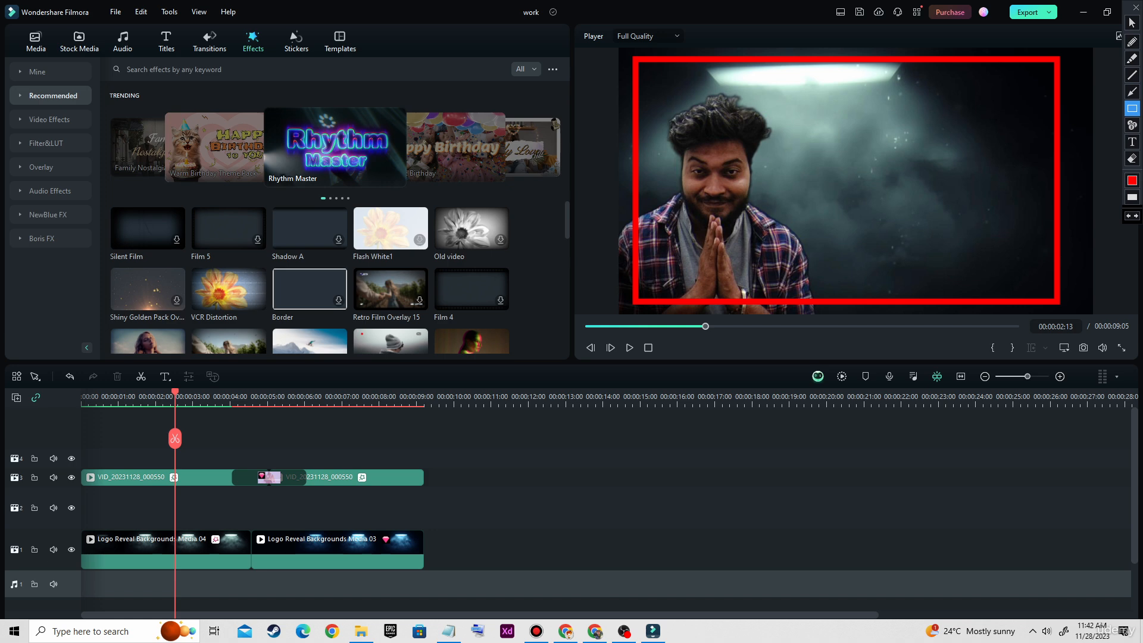
pyautogui.press('Escape')
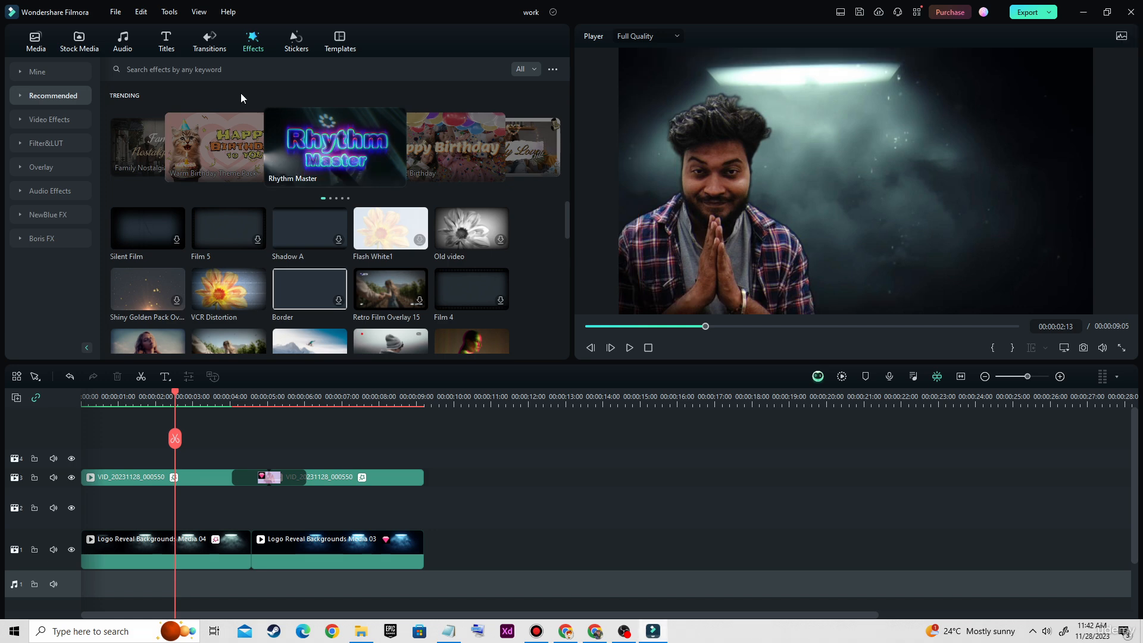
# Search the effects library for smoke
pyautogui.click(192, 70)
pyautogui.write('w')
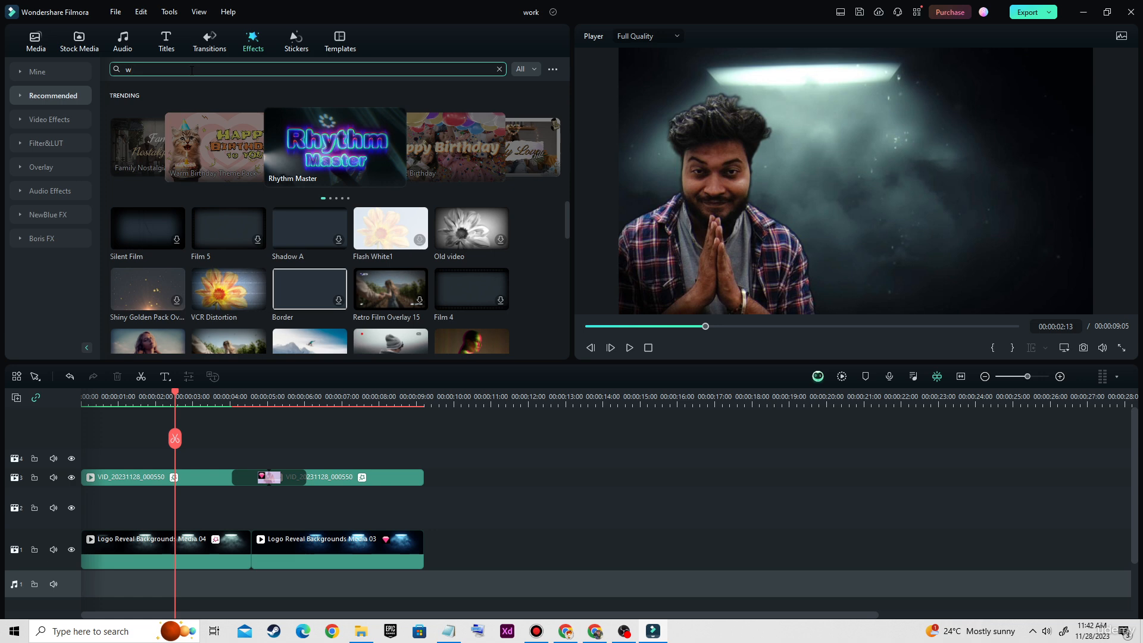
pyautogui.press('BackSpace')
pyautogui.write('smoke')
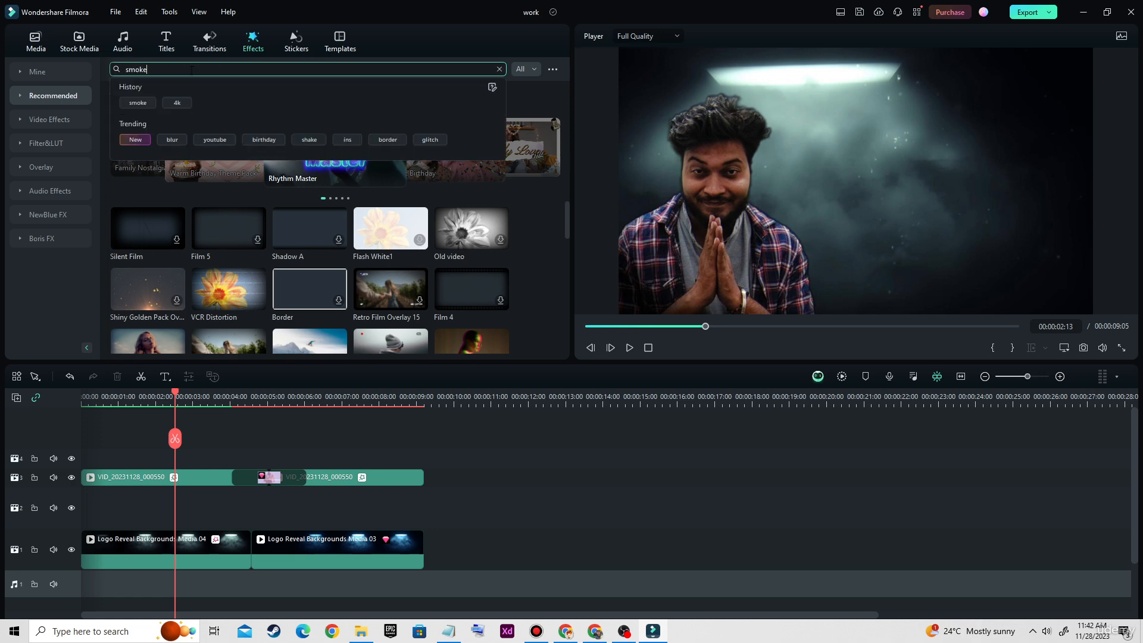
pyautogui.press('Return')
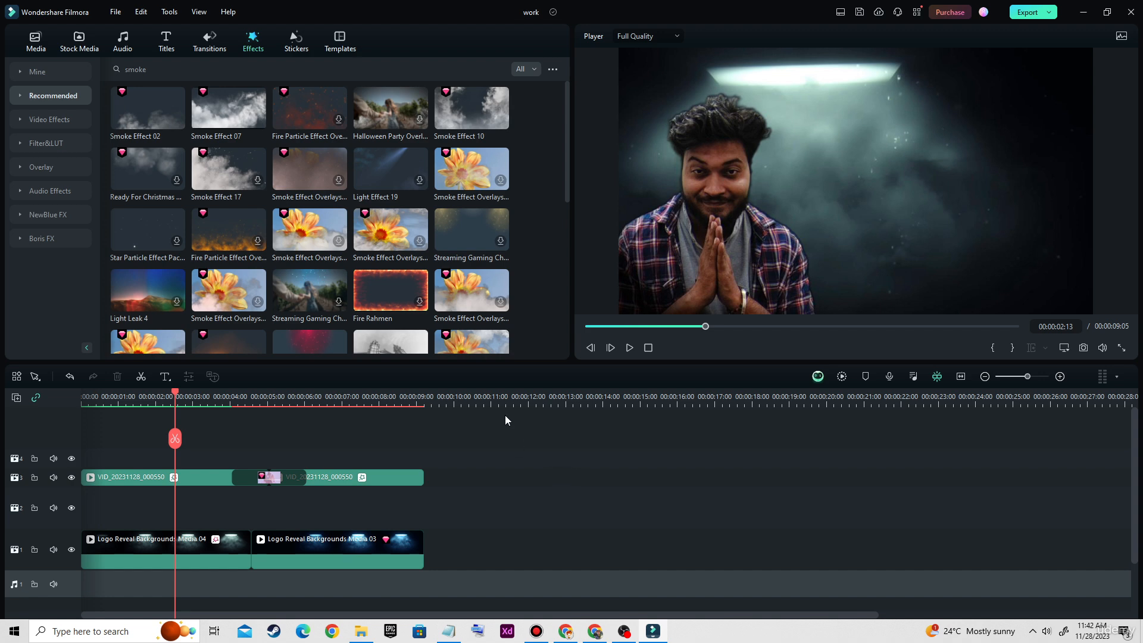
pyautogui.hotkey('ctrl', 'alt', 'd')
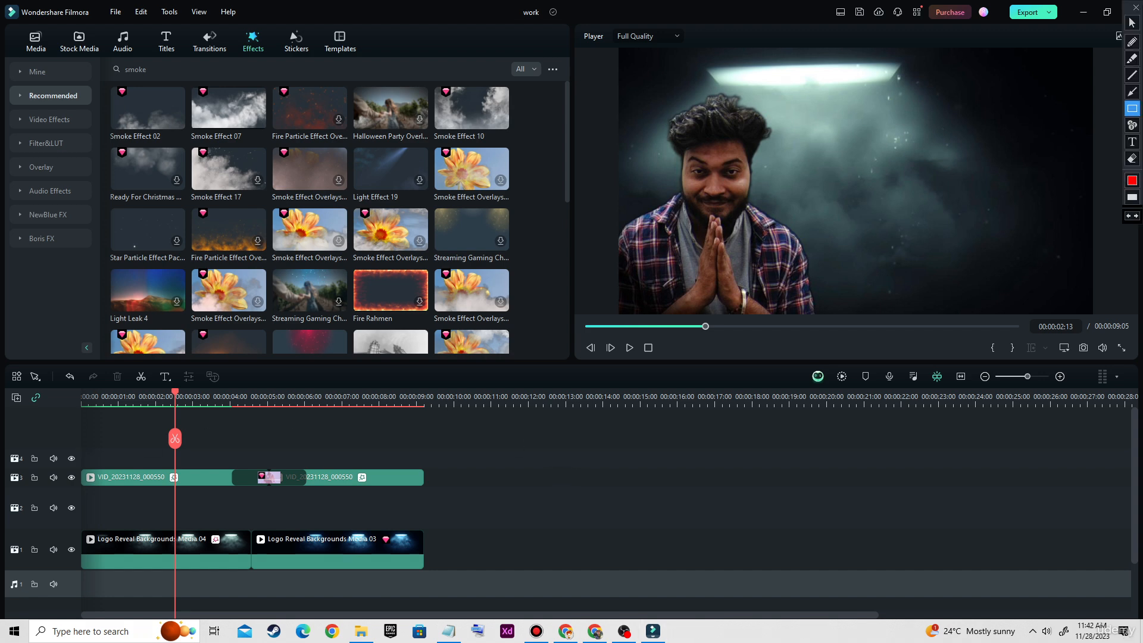
pyautogui.moveTo(75, 450)
pyautogui.mouseDown()
pyautogui.moveTo(280, 502)
pyautogui.moveTo(455, 493)
pyautogui.mouseUp()
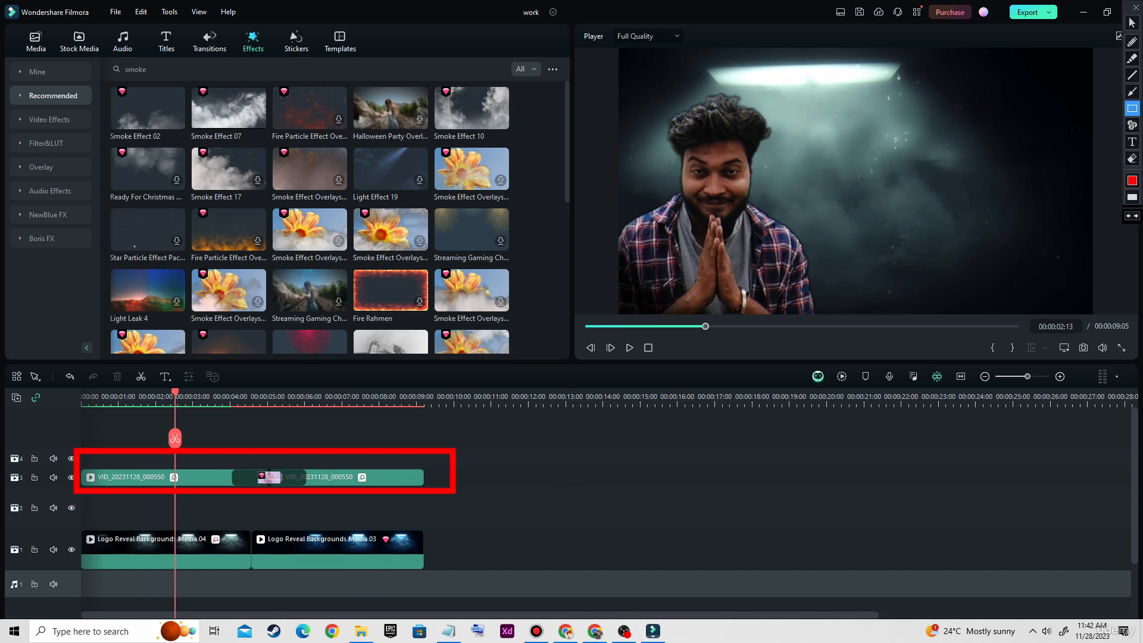
pyautogui.moveTo(68, 523)
pyautogui.mouseDown()
pyautogui.moveTo(122, 566)
pyautogui.moveTo(479, 572)
pyautogui.mouseUp()
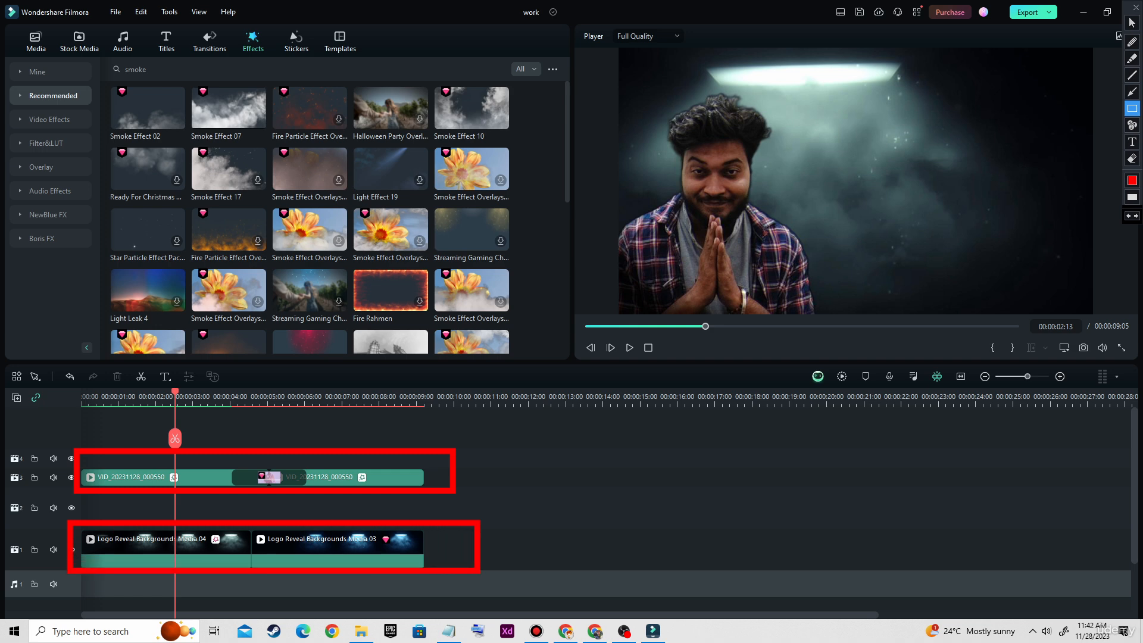
pyautogui.hotkey('ctrl', 'alt', 'd')
pyautogui.hotkey('ctrl', 'alt', 'd')
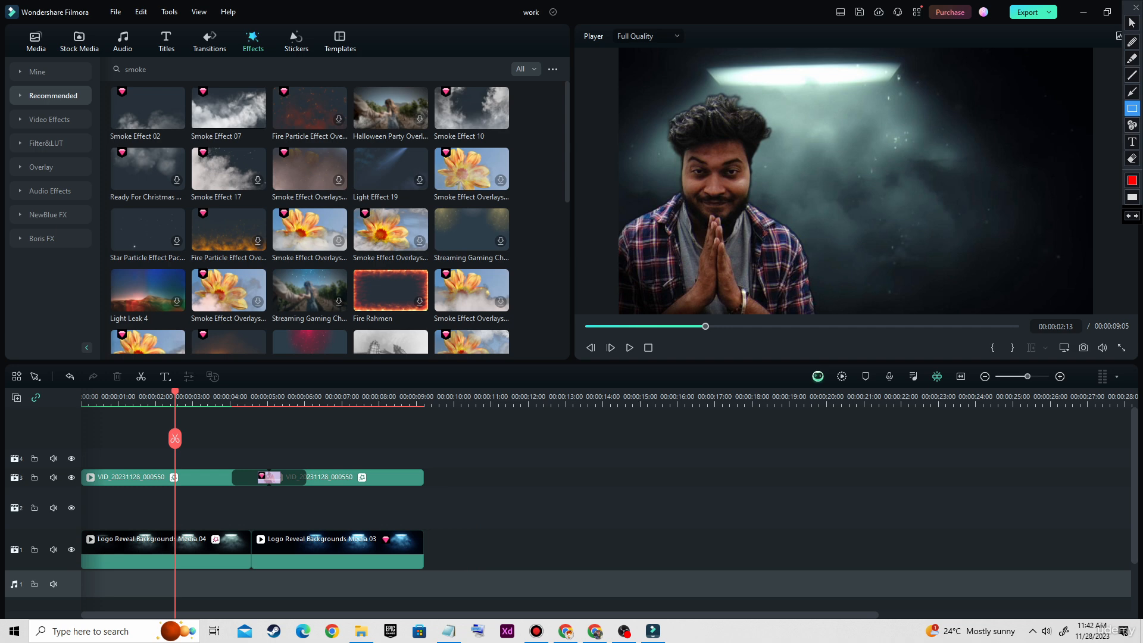
pyautogui.moveTo(91, 491)
pyautogui.mouseDown()
pyautogui.moveTo(217, 526)
pyautogui.moveTo(527, 529)
pyautogui.mouseUp()
pyautogui.hotkey('ctrl', 'alt', 'd')
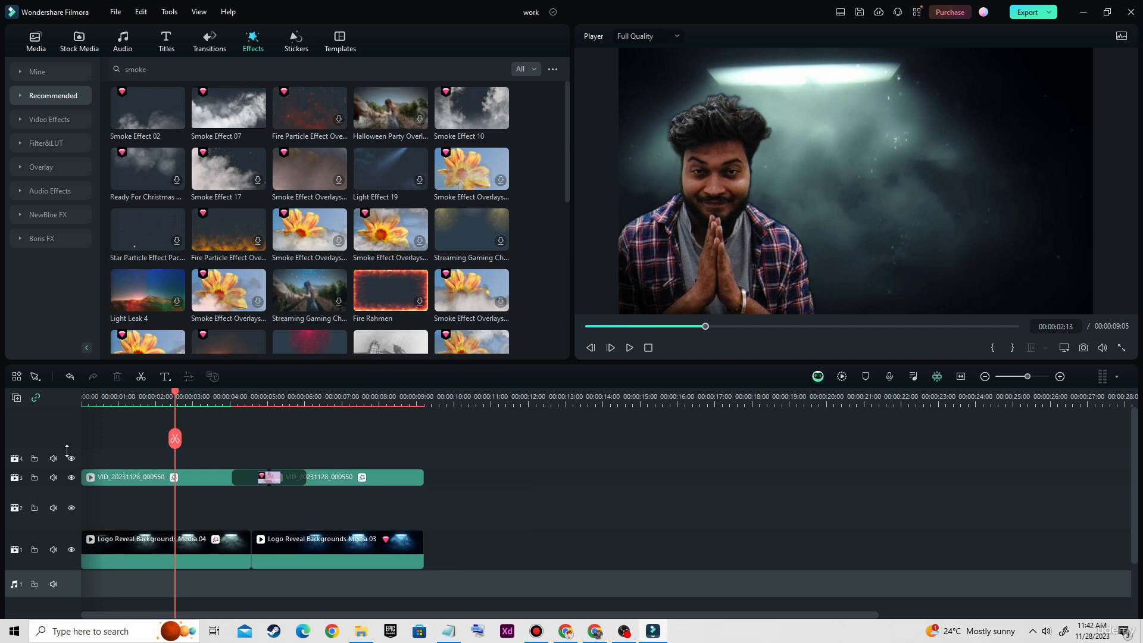
pyautogui.hotkey('ctrl', 'alt', 'd')
pyautogui.moveTo(4, 380); pyautogui.dragTo(33, 411)
pyautogui.hotkey('ctrl', 'alt', 'd')
pyautogui.click(17, 397)
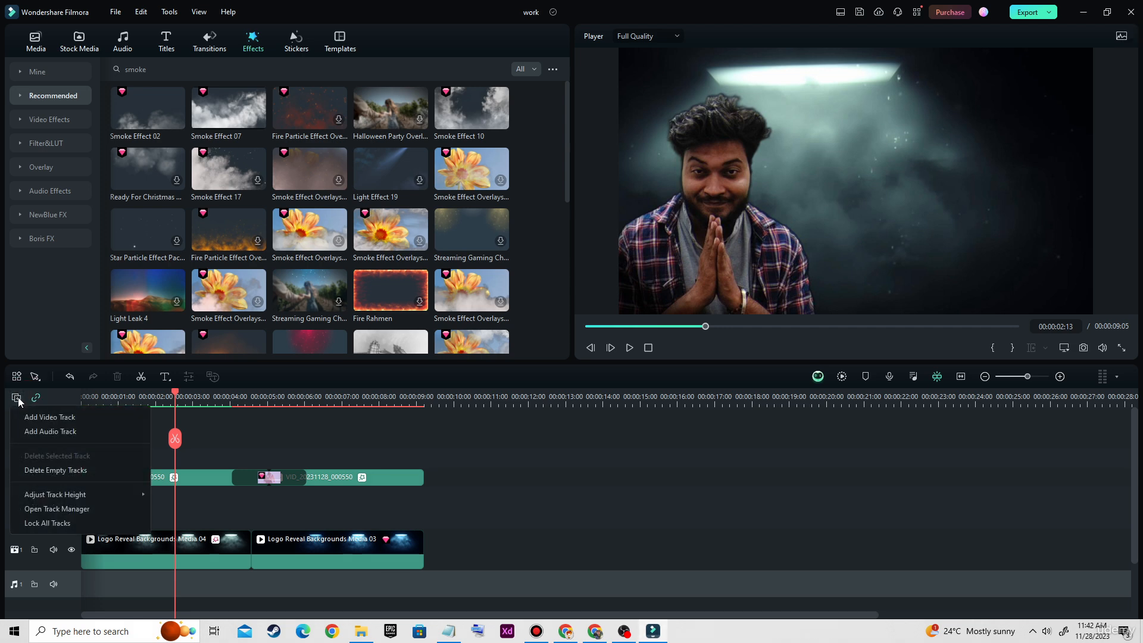
pyautogui.click(55, 419)
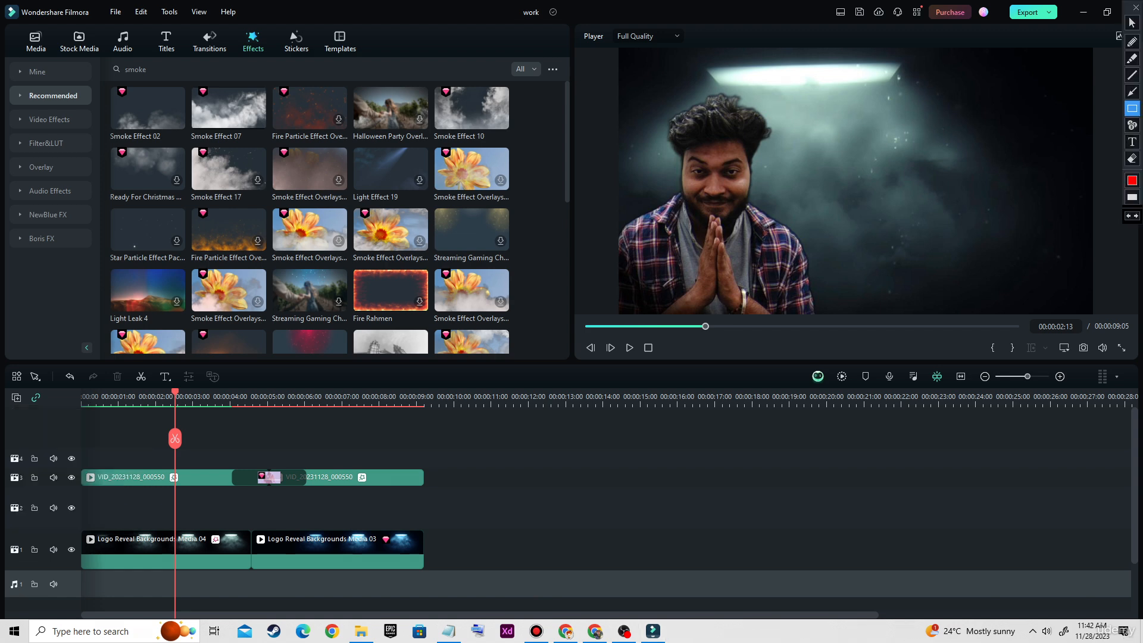
pyautogui.moveTo(89, 460)
pyautogui.mouseDown()
pyautogui.moveTo(110, 475)
pyautogui.moveTo(492, 496)
pyautogui.mouseUp()
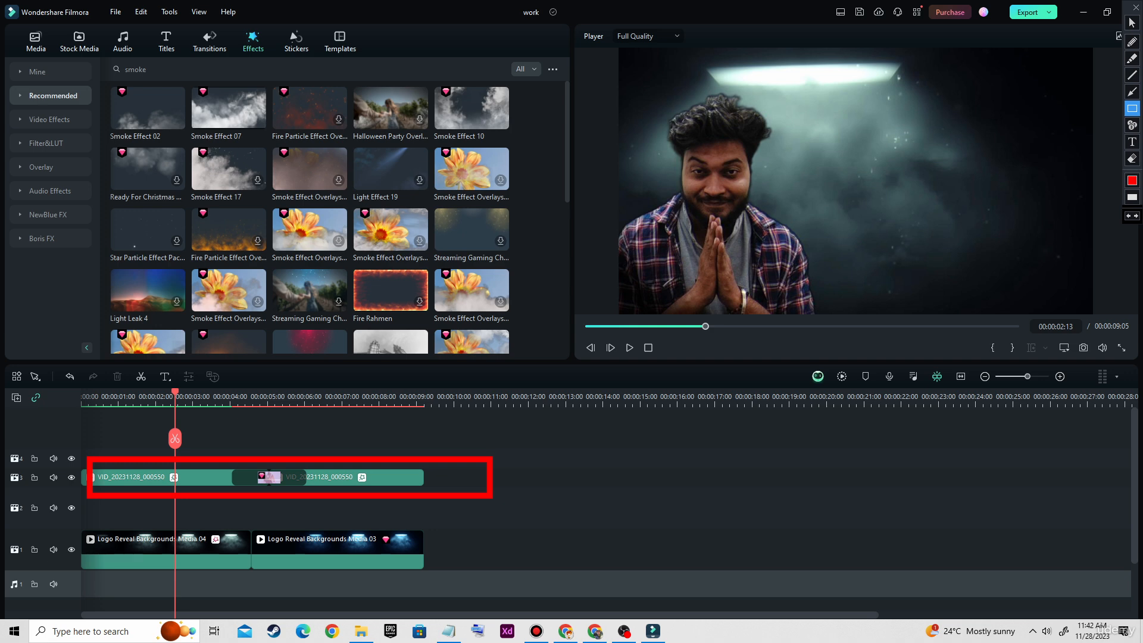
pyautogui.moveTo(94, 502)
pyautogui.mouseDown()
pyautogui.moveTo(314, 525)
pyautogui.moveTo(489, 527)
pyautogui.mouseUp()
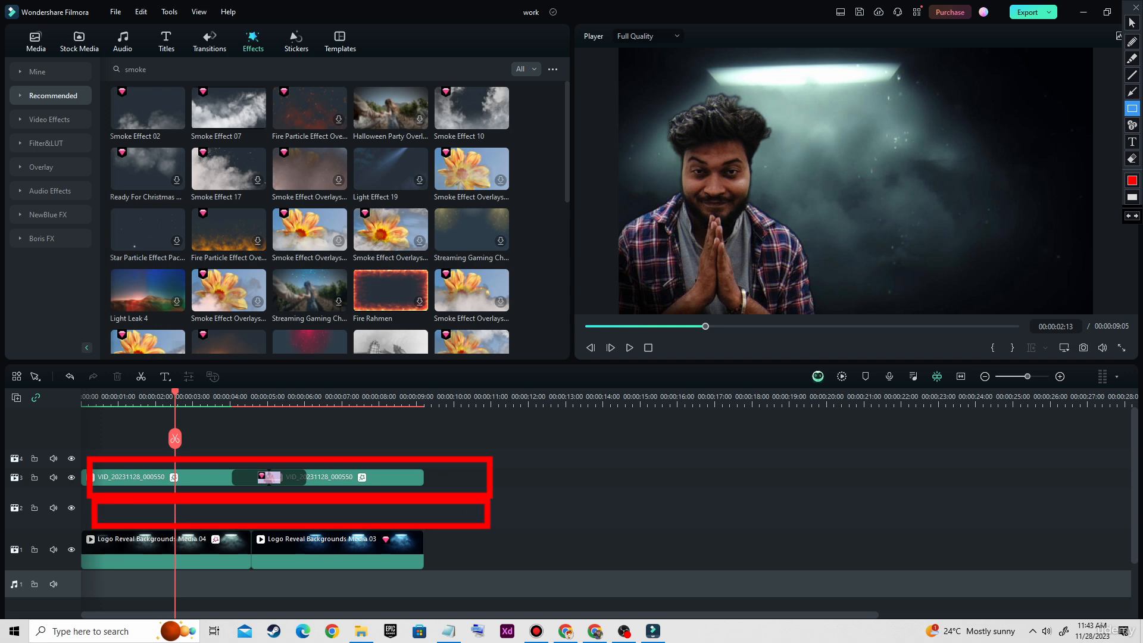
pyautogui.moveTo(81, 419)
pyautogui.mouseDown()
pyautogui.moveTo(253, 456)
pyautogui.moveTo(528, 457)
pyautogui.mouseUp()
pyautogui.moveTo(84, 546)
pyautogui.mouseDown()
pyautogui.moveTo(103, 563)
pyautogui.moveTo(504, 566)
pyautogui.mouseUp()
pyautogui.press('Escape')
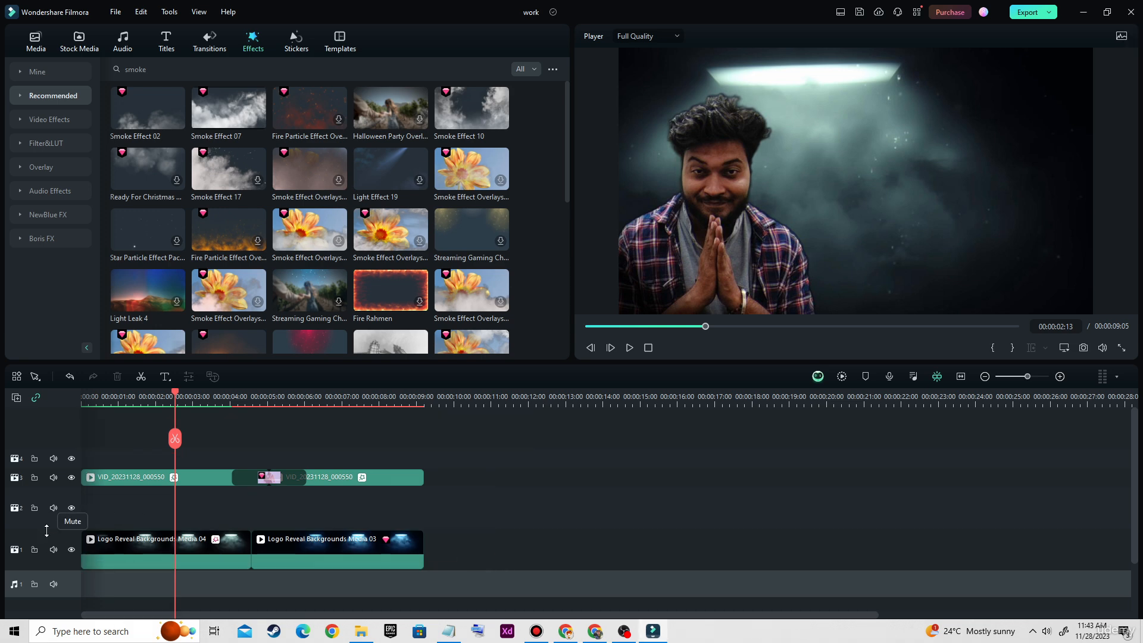
pyautogui.hotkey('ctrl', 'alt', 'd')
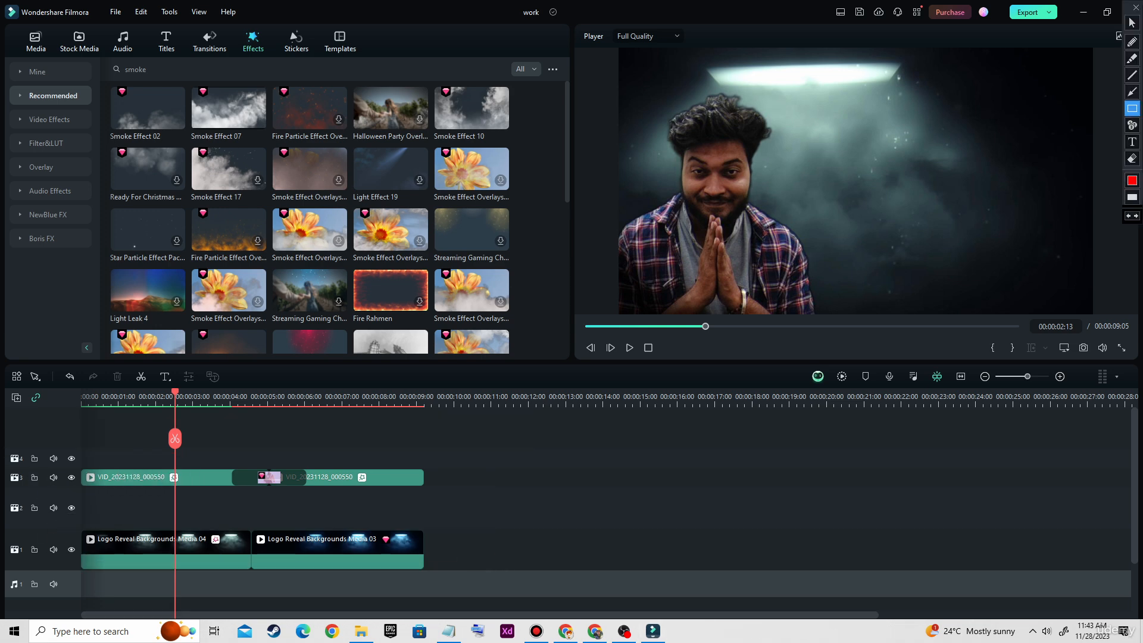
pyautogui.moveTo(2, 441)
pyautogui.mouseDown()
pyautogui.moveTo(21, 486)
pyautogui.moveTo(74, 541)
pyautogui.moveTo(37, 568)
pyautogui.mouseUp()
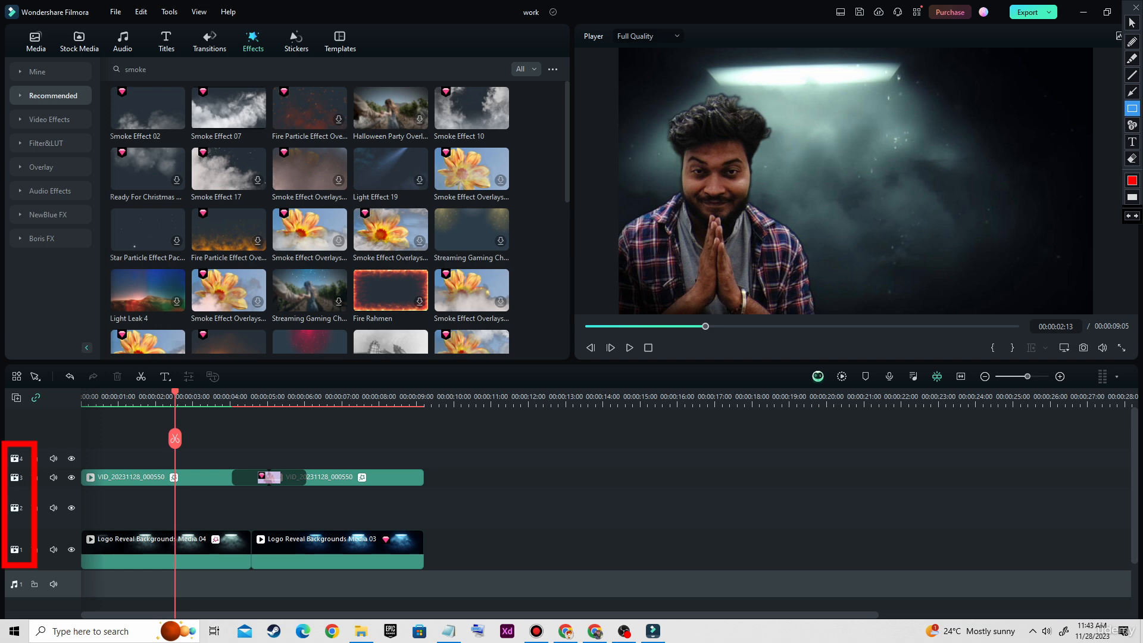
pyautogui.press('Escape')
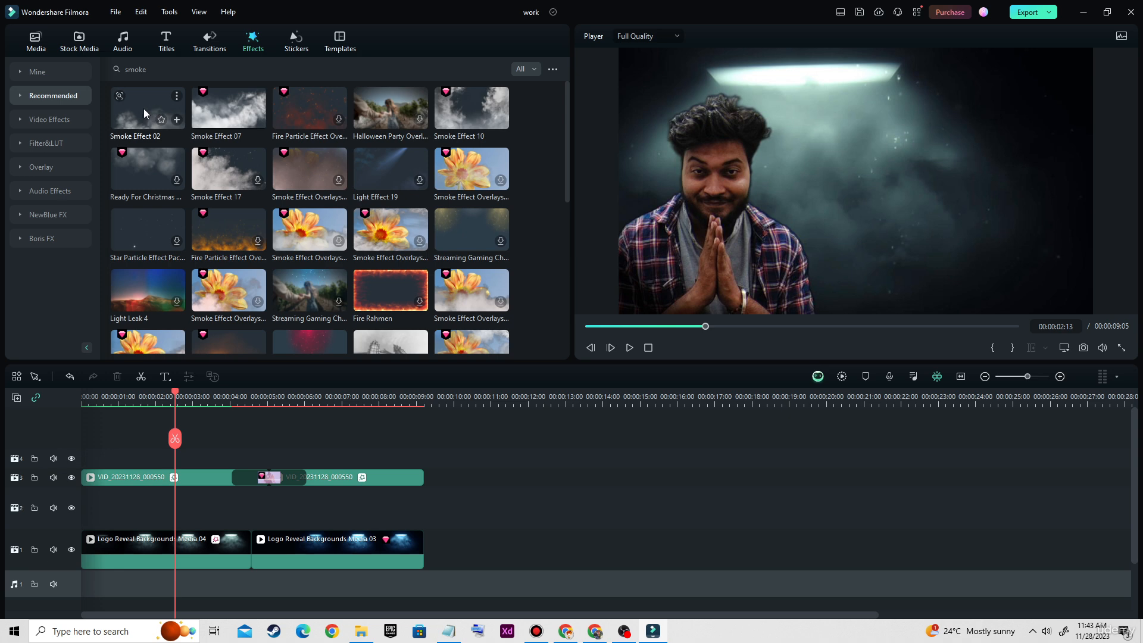
pyautogui.hotkey('ctrl', 'alt', 'd')
pyautogui.moveTo(105, 74); pyautogui.dragTo(197, 137)
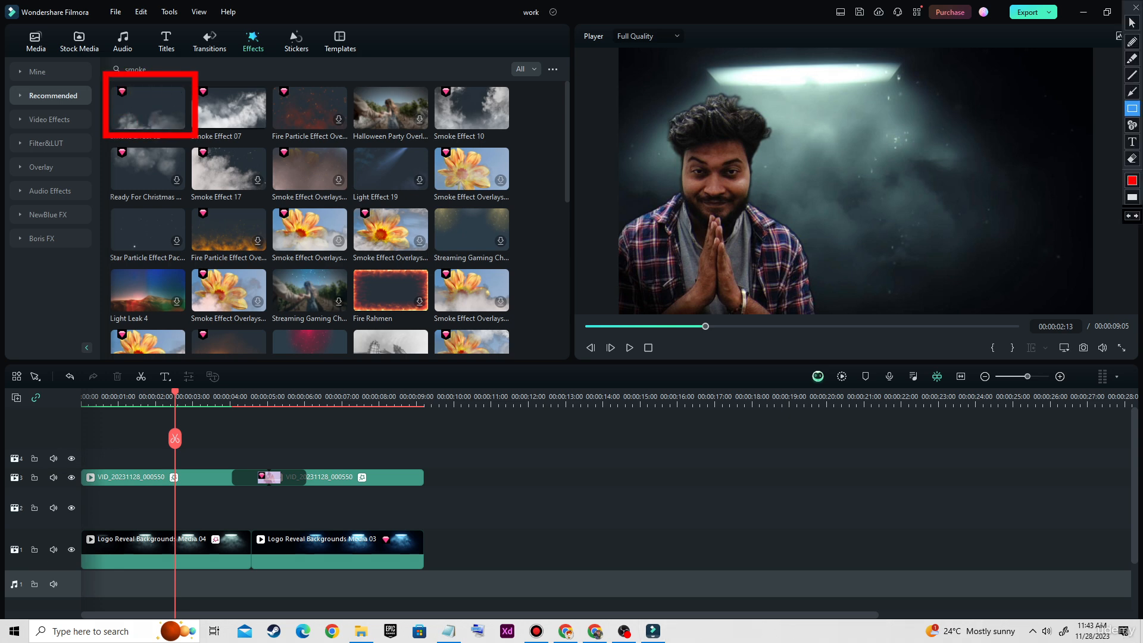
pyautogui.moveTo(88, 494)
pyautogui.mouseDown()
pyautogui.moveTo(138, 518)
pyautogui.moveTo(263, 521)
pyautogui.mouseUp()
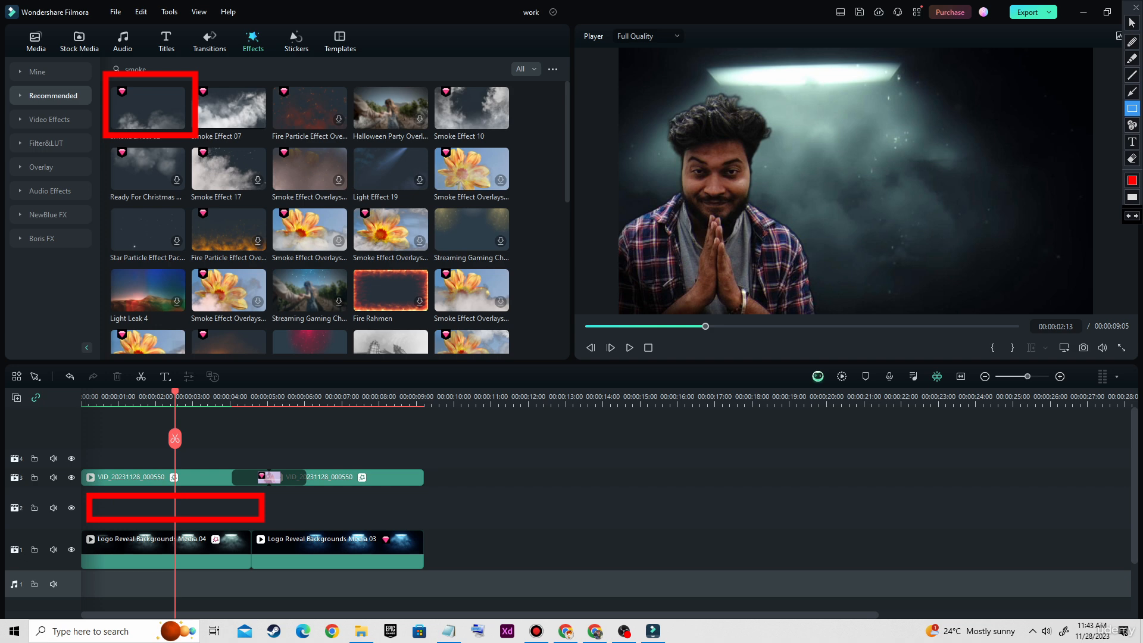
pyautogui.hotkey('ctrl', 'alt', 'd')
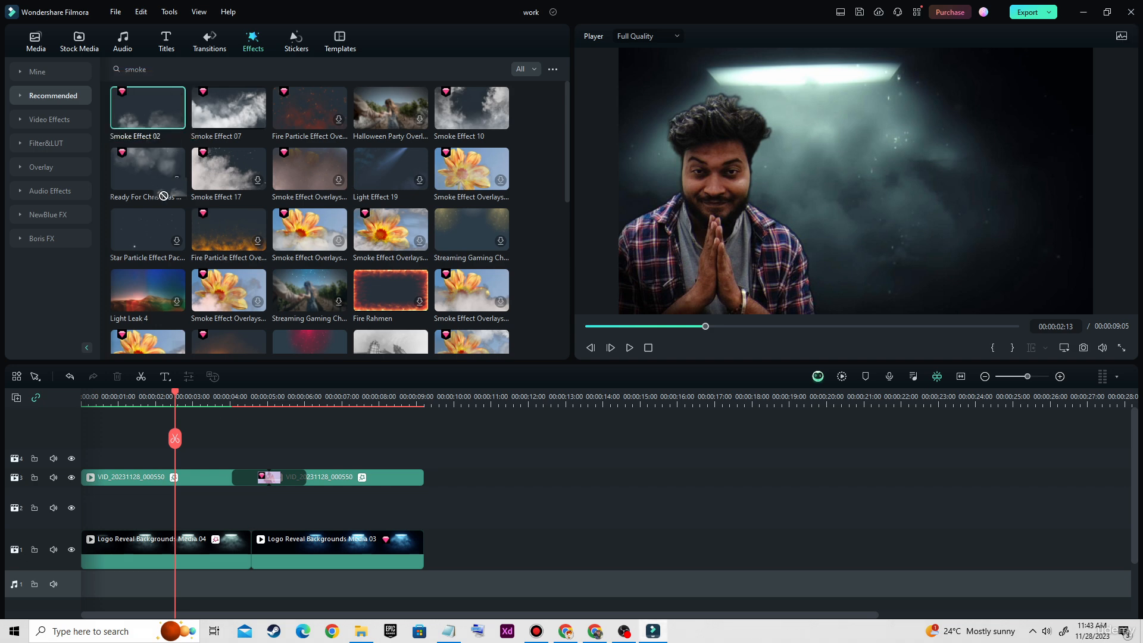
# Place Smoke Effect 02 at the start of video track 2 and trim its end to just past the first background clip
pyautogui.moveTo(146, 110)
pyautogui.mouseDown()
pyautogui.moveTo(161, 458)
pyautogui.moveTo(121, 503)
pyautogui.moveTo(86, 506)
pyautogui.moveTo(95, 509)
pyautogui.mouseUp()
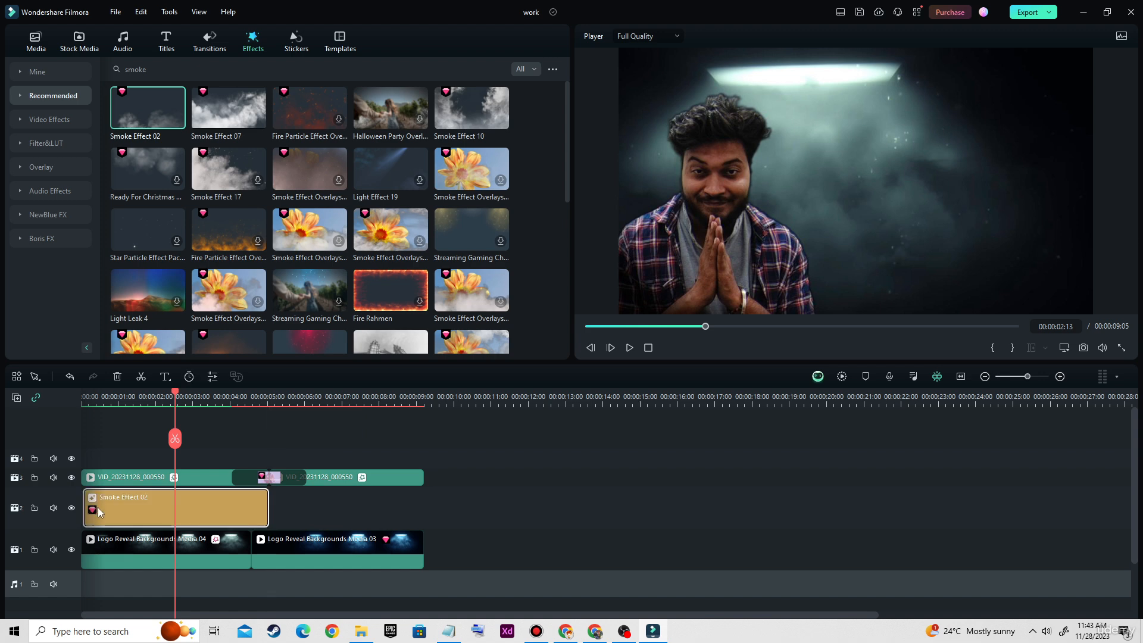
pyautogui.moveTo(267, 503); pyautogui.dragTo(258, 501)
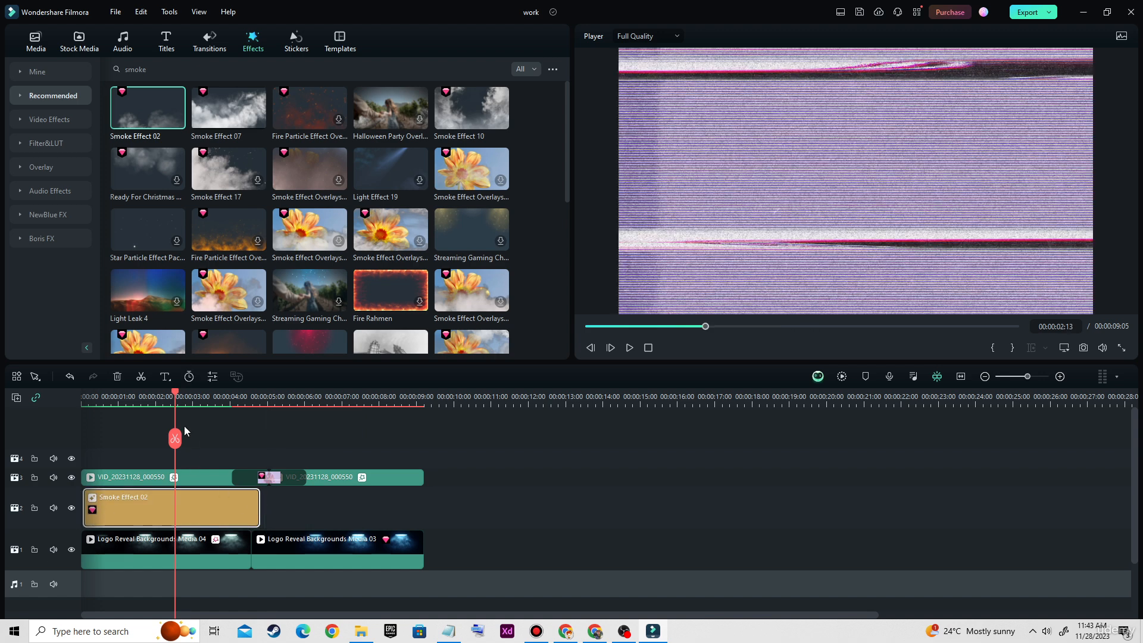
# Review the smoke overlay by scrubbing through it and playing the timeline from the start
pyautogui.moveTo(175, 396); pyautogui.dragTo(140, 403)
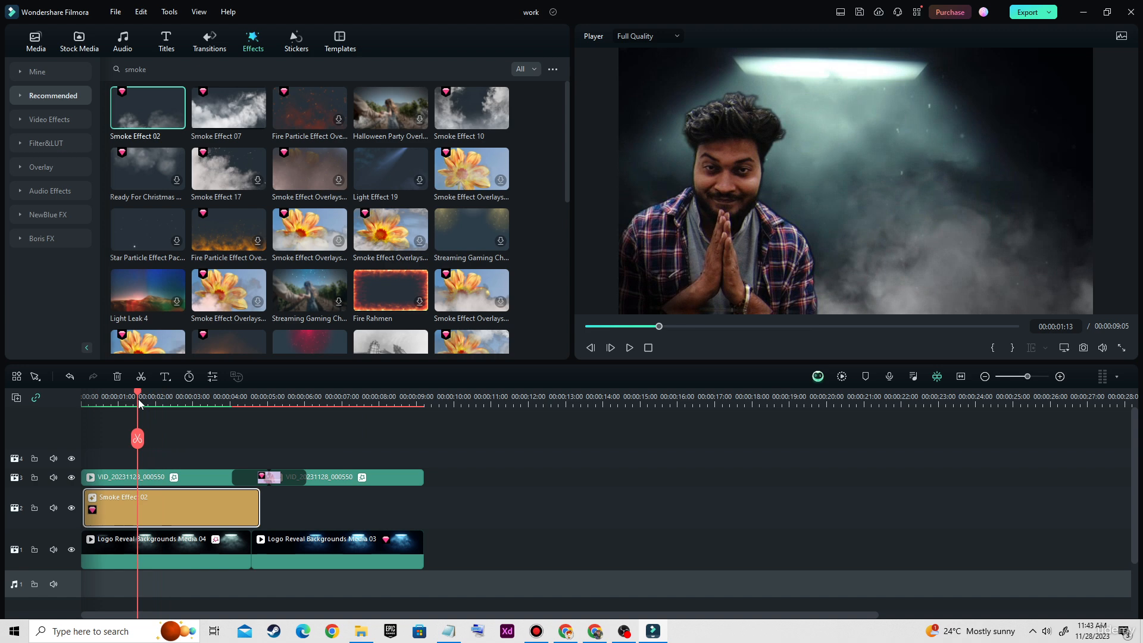
pyautogui.hotkey('ctrl', 'alt', 'd')
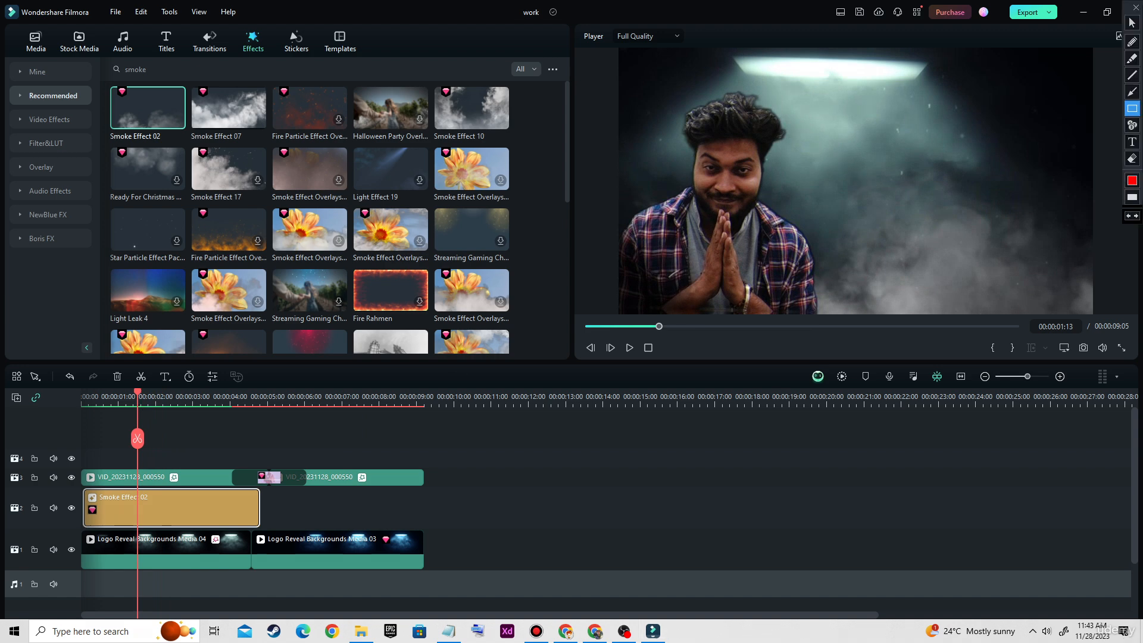
pyautogui.moveTo(803, 141)
pyautogui.mouseDown()
pyautogui.moveTo(918, 280)
pyautogui.moveTo(1046, 306)
pyautogui.moveTo(1038, 295)
pyautogui.moveTo(1051, 306)
pyautogui.moveTo(1065, 296)
pyautogui.mouseUp()
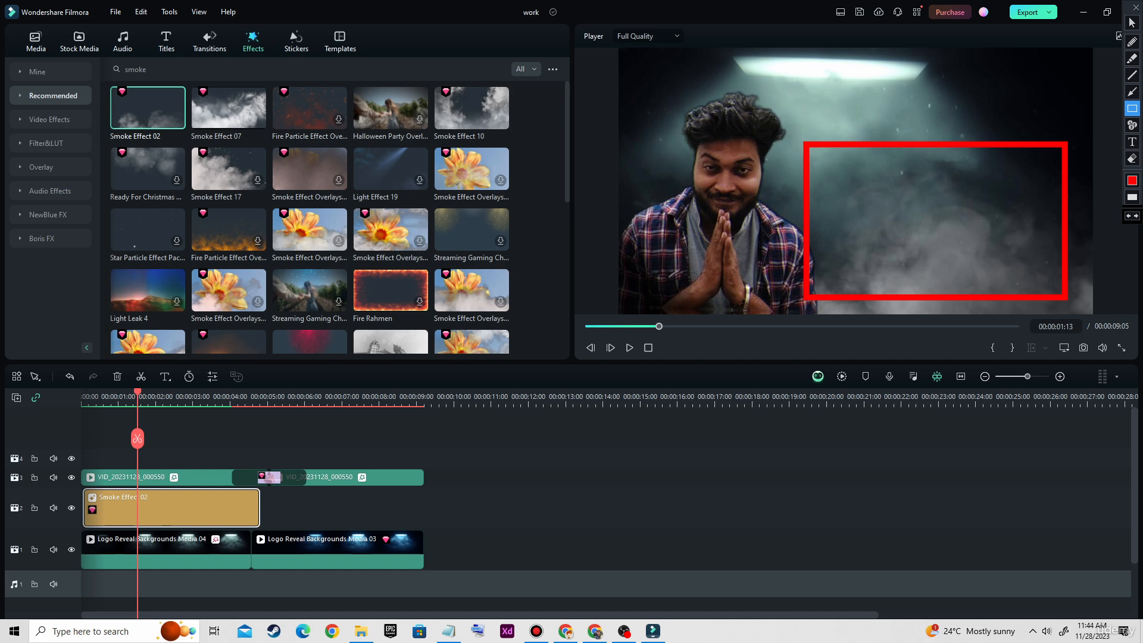
pyautogui.press('Escape')
pyautogui.moveTo(659, 327); pyautogui.dragTo(583, 327)
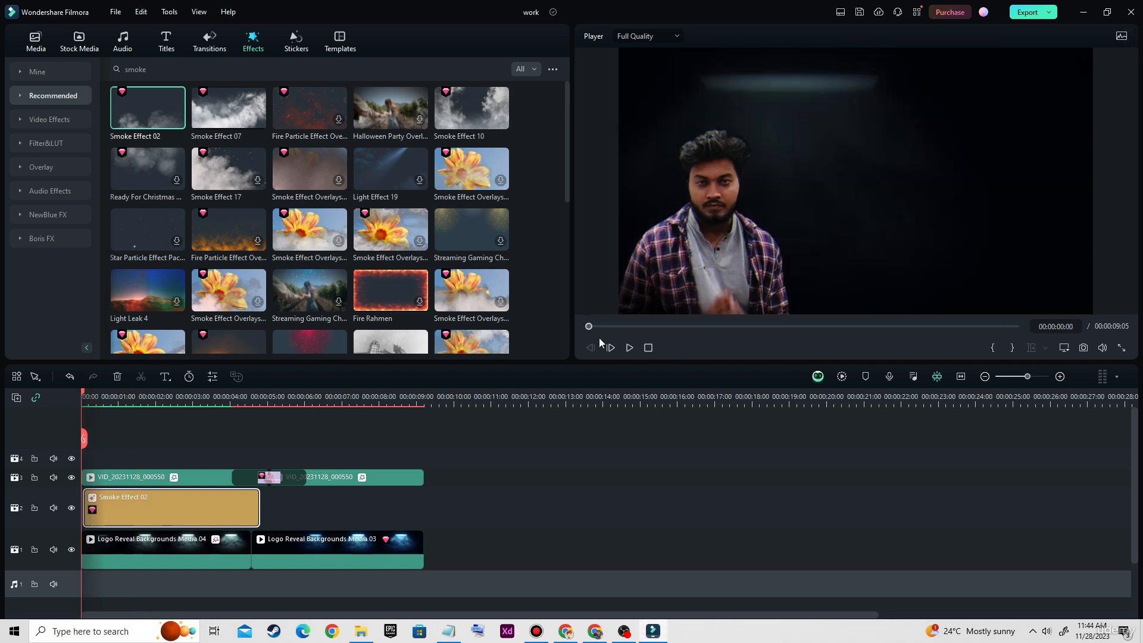
pyautogui.click(630, 348)
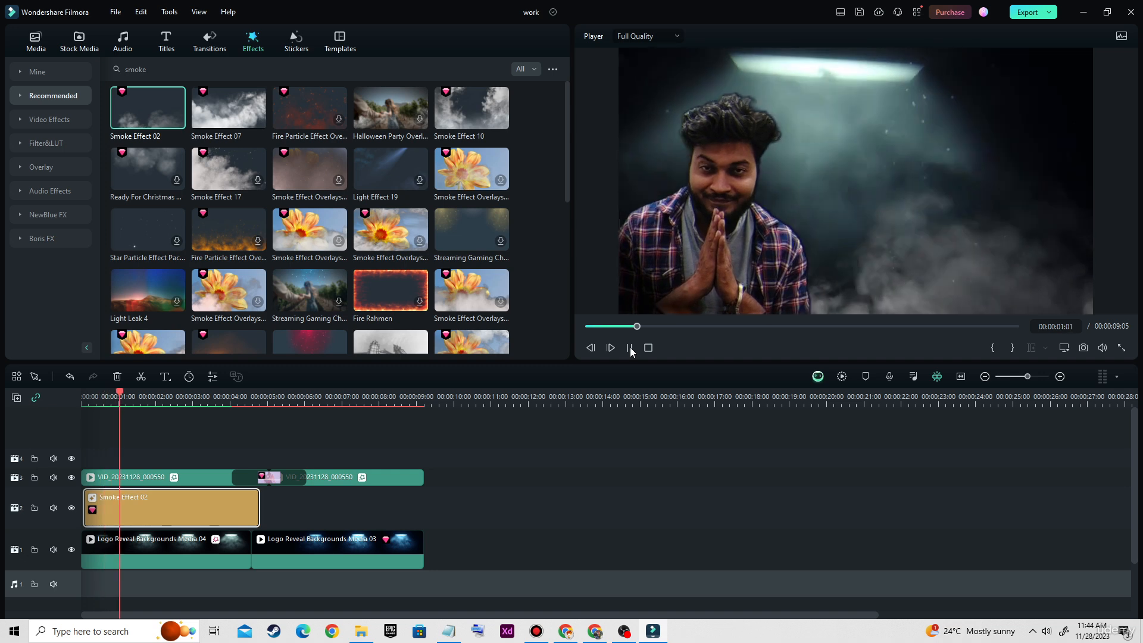
pyautogui.click(630, 349)
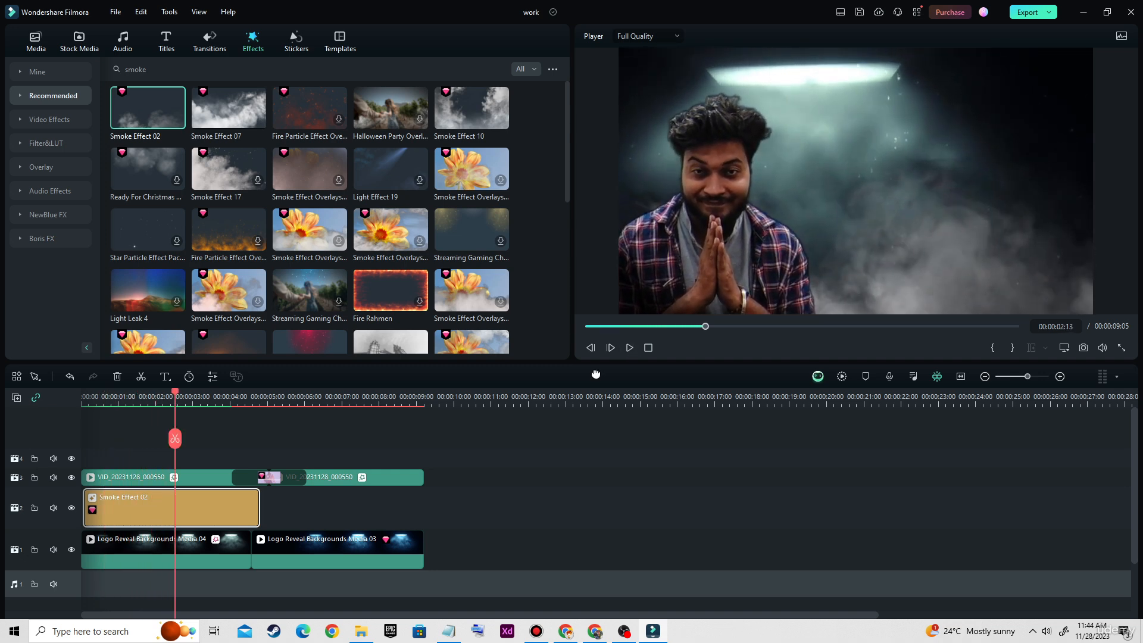
# Lower the opacity of the Smoke Effect 02 clip to 83% and confirm the change
pyautogui.doubleClick(187, 513)
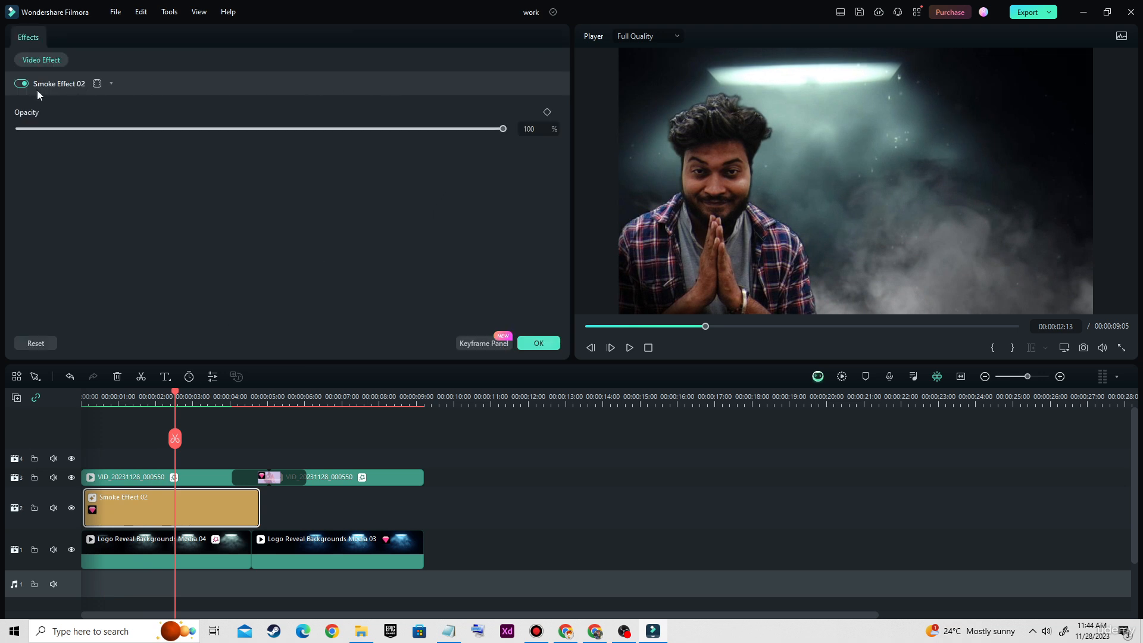
pyautogui.hotkey('ctrl', 'alt', 'd')
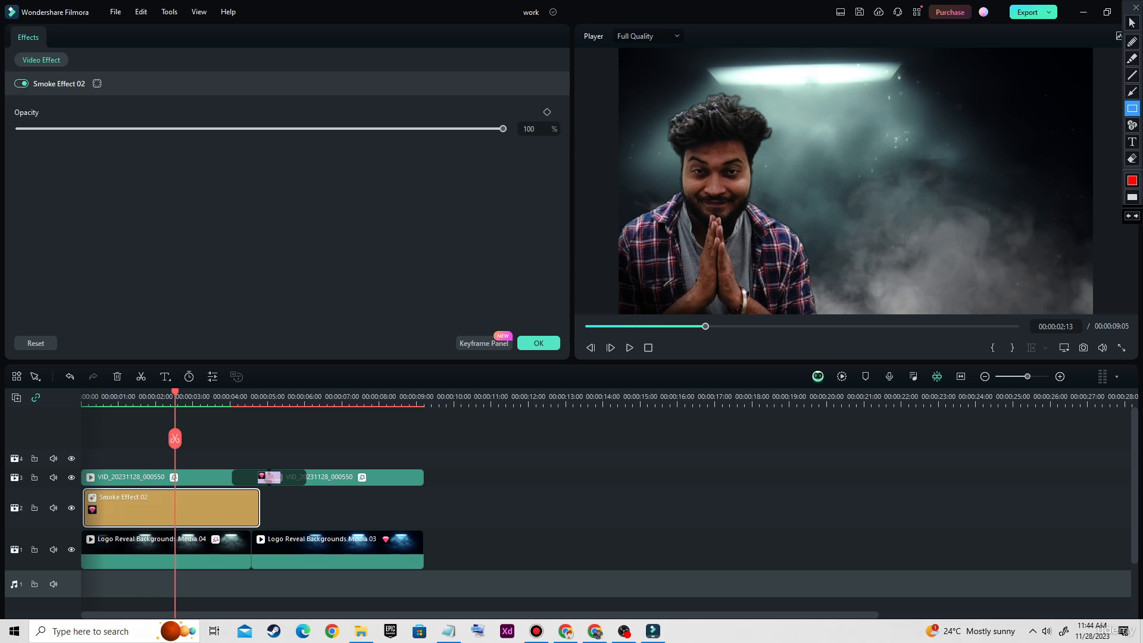
pyautogui.moveTo(7, 67); pyautogui.dragTo(51, 101)
pyautogui.hotkey('ctrl', 'alt', 'd')
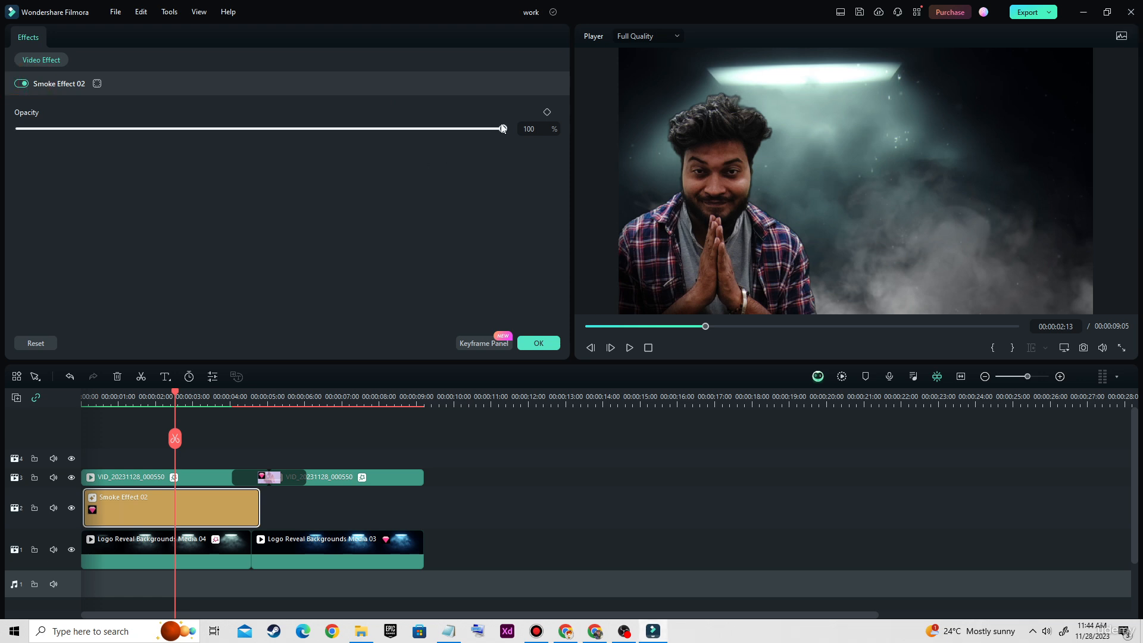
pyautogui.hotkey('ctrl', 'alt', 'd')
pyautogui.moveTo(492, 100); pyautogui.dragTo(574, 161)
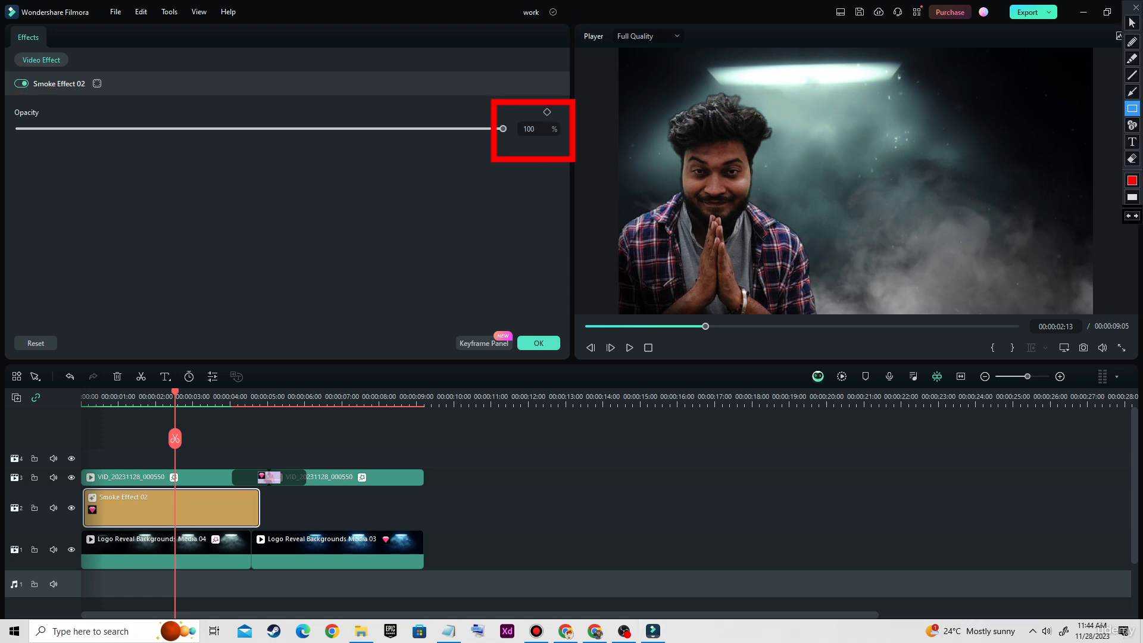
pyautogui.hotkey('ctrl', 'alt', 'd')
pyautogui.moveTo(503, 129)
pyautogui.mouseDown()
pyautogui.moveTo(381, 137)
pyautogui.moveTo(415, 143)
pyautogui.mouseUp()
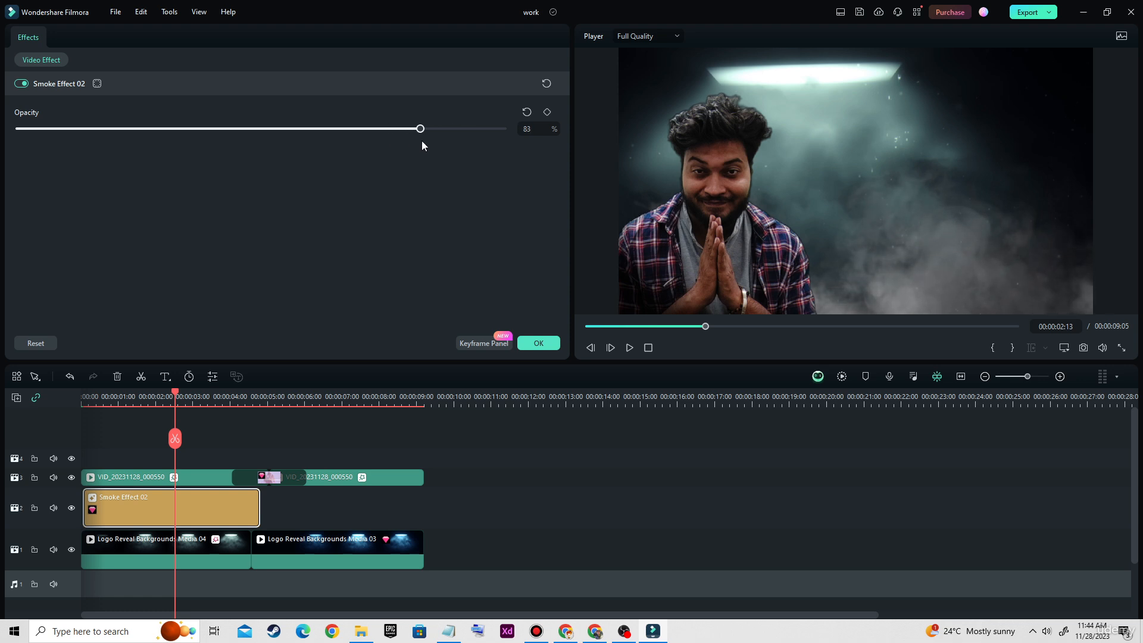
pyautogui.click(537, 344)
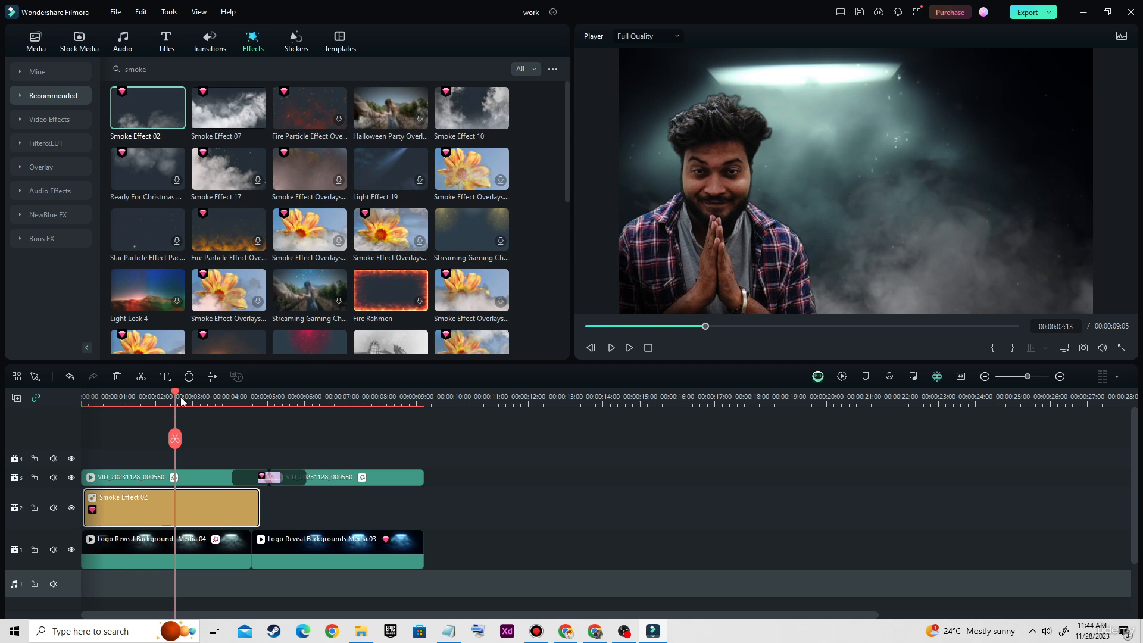
# Place Smoke Effect 10 directly after Smoke Effect 02 on video track 2 and trim its end to the end of the second background clip
pyautogui.moveTo(181, 397); pyautogui.dragTo(312, 420)
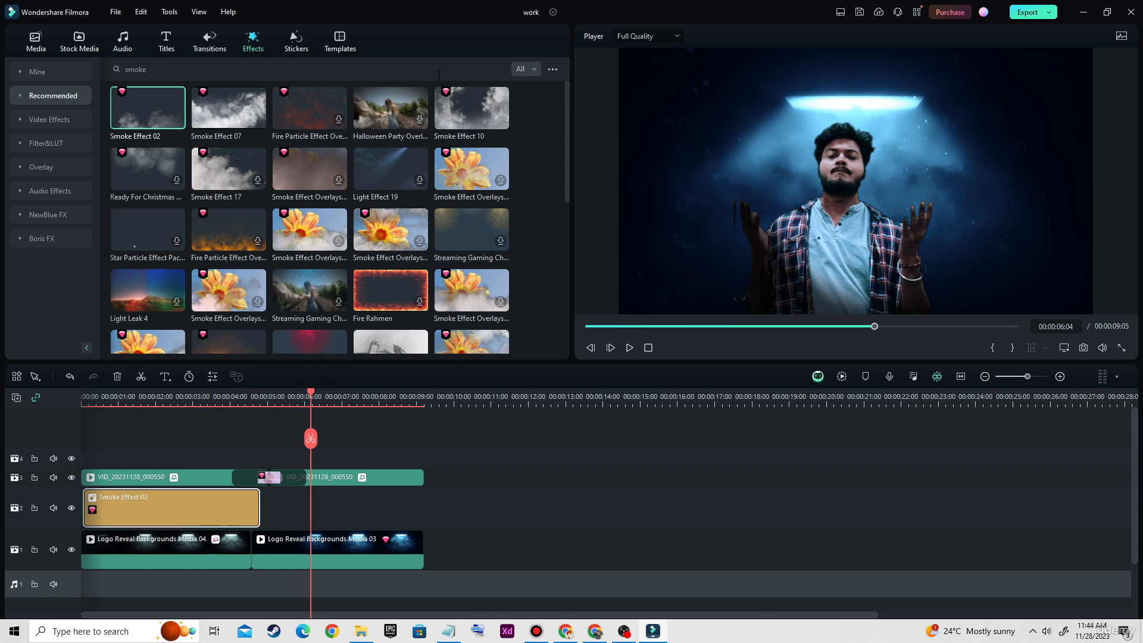
pyautogui.hotkey('ctrl', 'alt', 'd')
pyautogui.moveTo(429, 67); pyautogui.dragTo(531, 136)
pyautogui.press('Escape')
pyautogui.moveTo(473, 110); pyautogui.dragTo(262, 498)
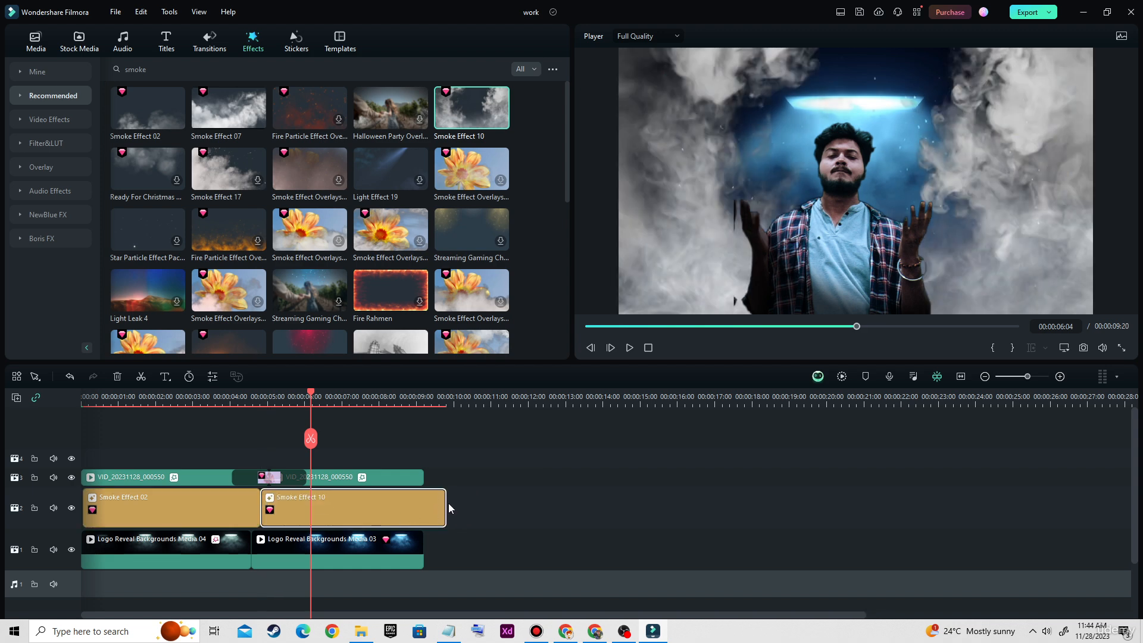
pyautogui.moveTo(446, 507); pyautogui.dragTo(424, 506)
# Preview the second smoke overlay at 00:00:06:09 and lower the opacity of Smoke Effect 10 to 58%
pyautogui.moveTo(311, 395)
pyautogui.mouseDown()
pyautogui.moveTo(259, 396)
pyautogui.moveTo(322, 404)
pyautogui.mouseUp()
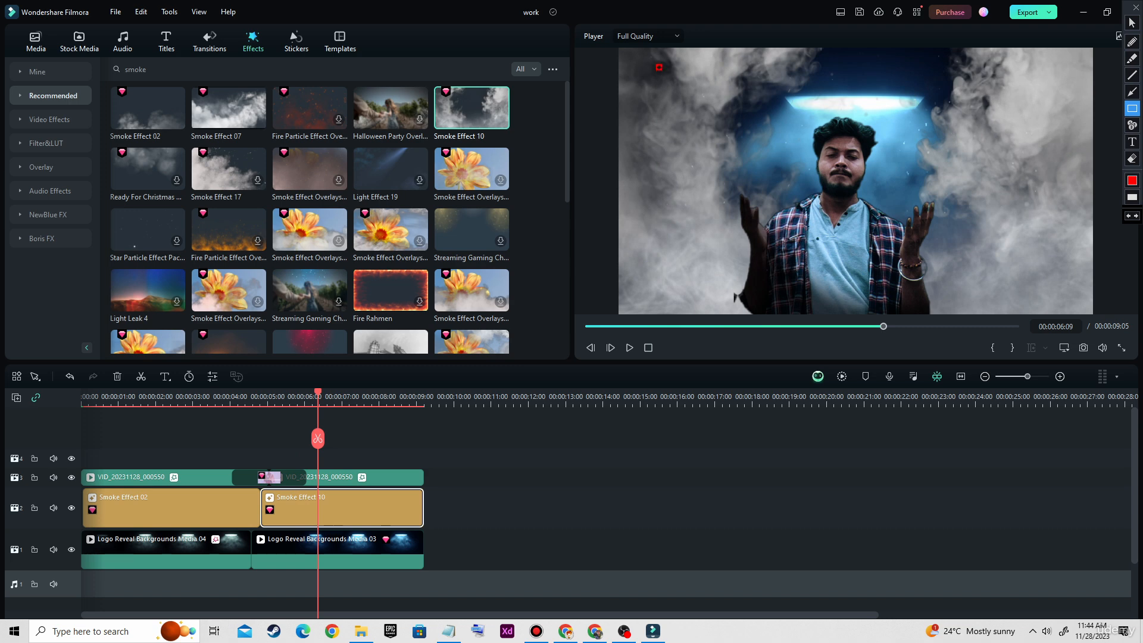
pyautogui.moveTo(659, 67)
pyautogui.mouseDown()
pyautogui.moveTo(956, 263)
pyautogui.moveTo(1068, 282)
pyautogui.mouseUp()
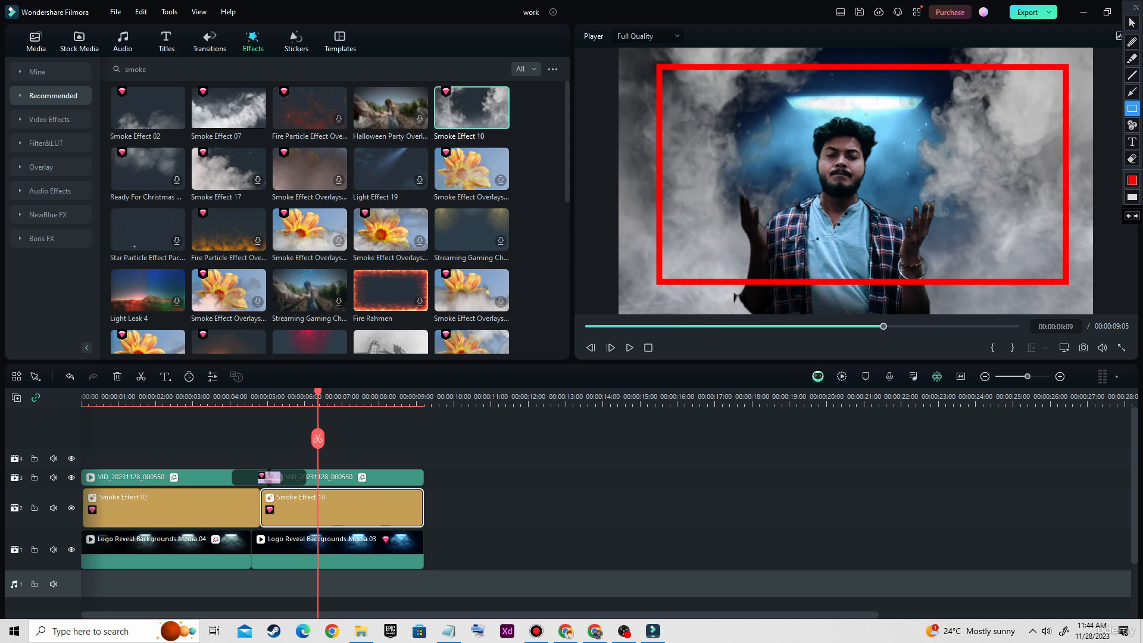
pyautogui.press('Escape')
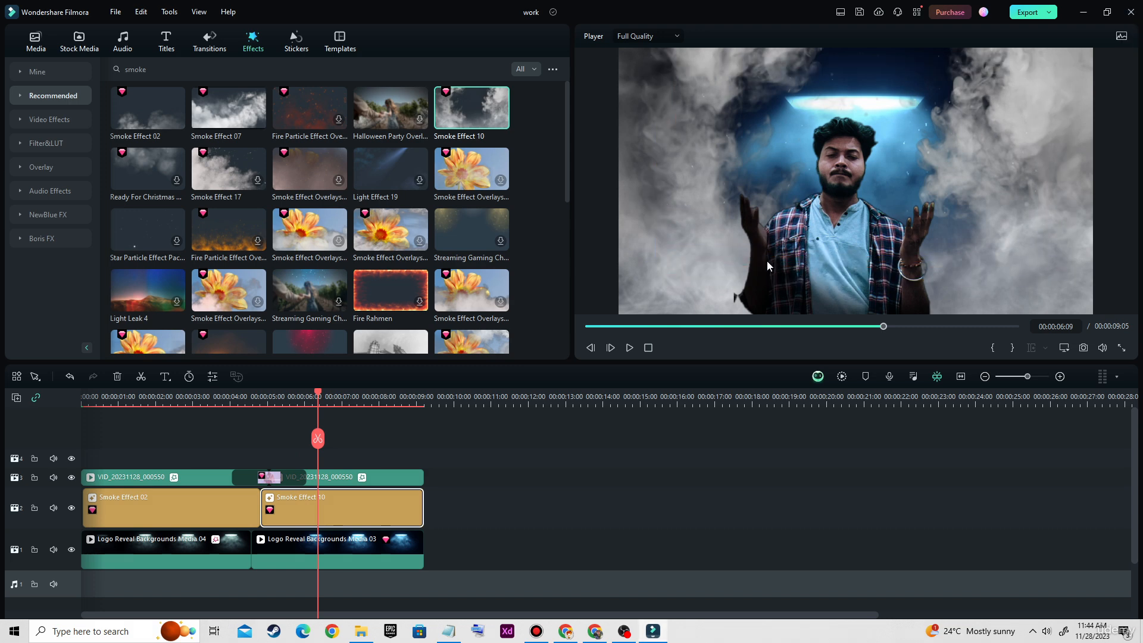
pyautogui.doubleClick(352, 508)
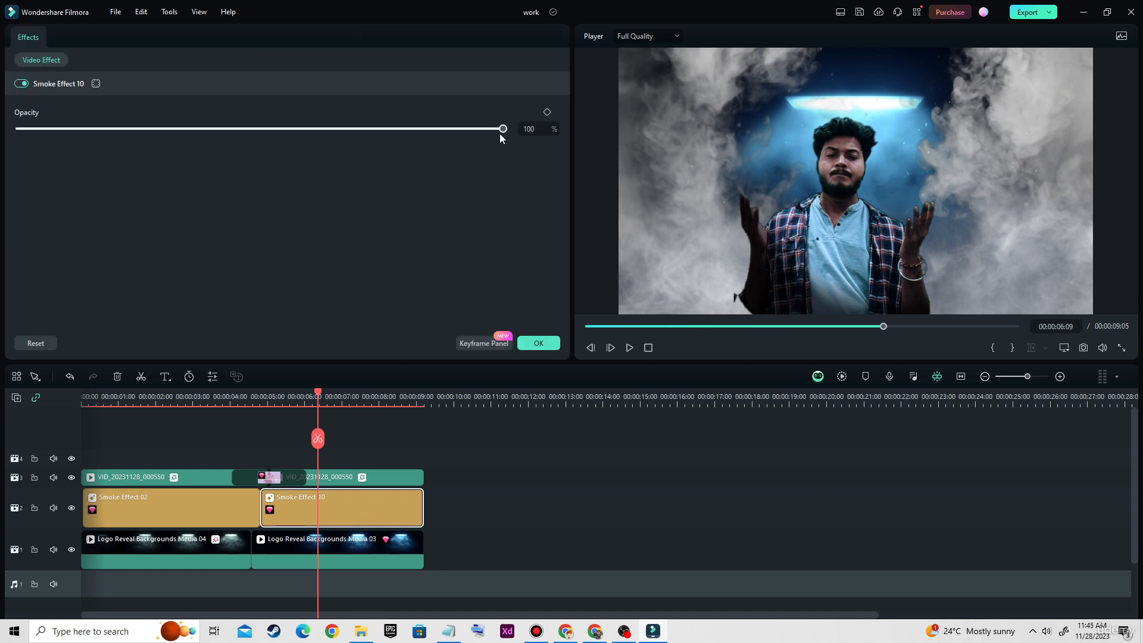
pyautogui.moveTo(500, 132); pyautogui.dragTo(294, 143)
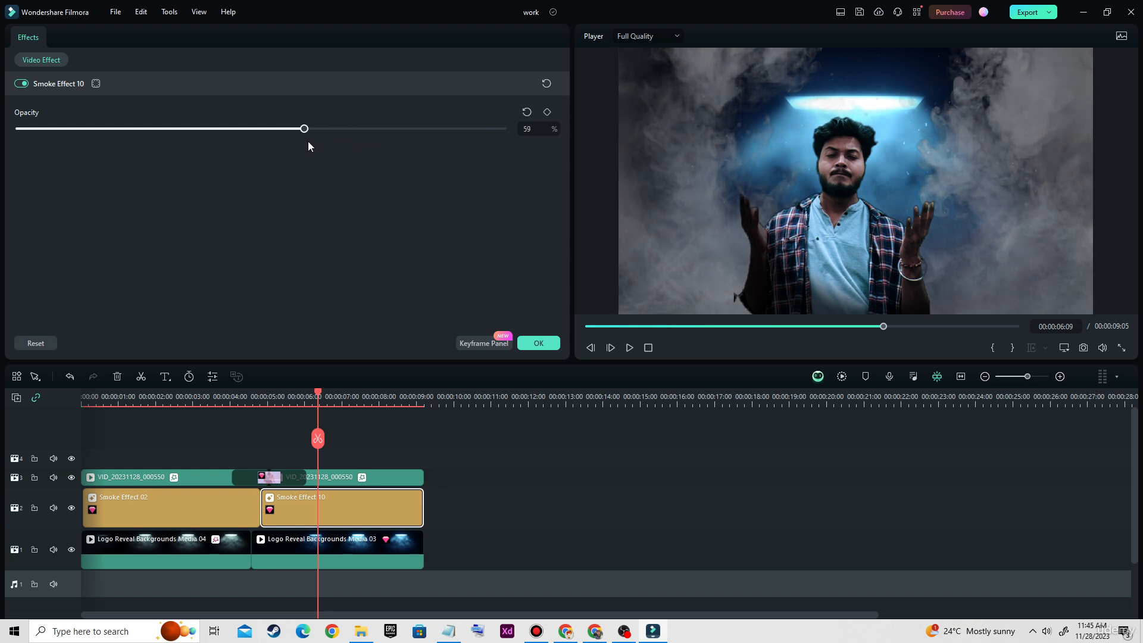
pyautogui.moveTo(312, 142); pyautogui.dragTo(301, 141)
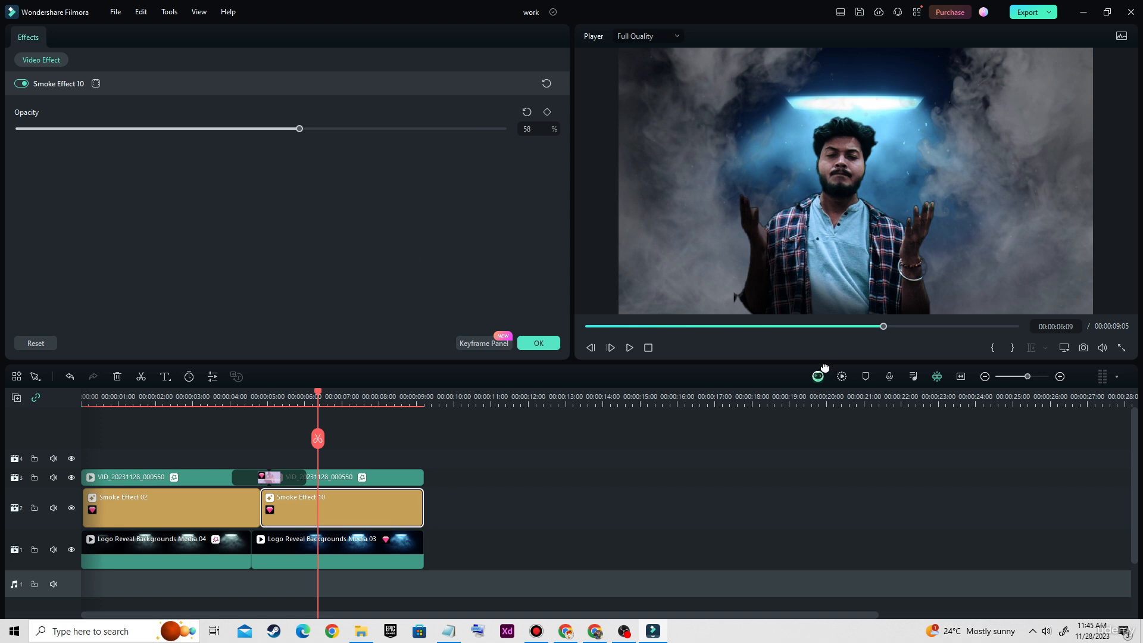
# Render the timeline preview for smooth playback
pyautogui.hotkey('ctrl', 'alt', 'd')
pyautogui.moveTo(826, 350)
pyautogui.mouseDown()
pyautogui.moveTo(840, 384)
pyautogui.moveTo(864, 398)
pyautogui.mouseUp()
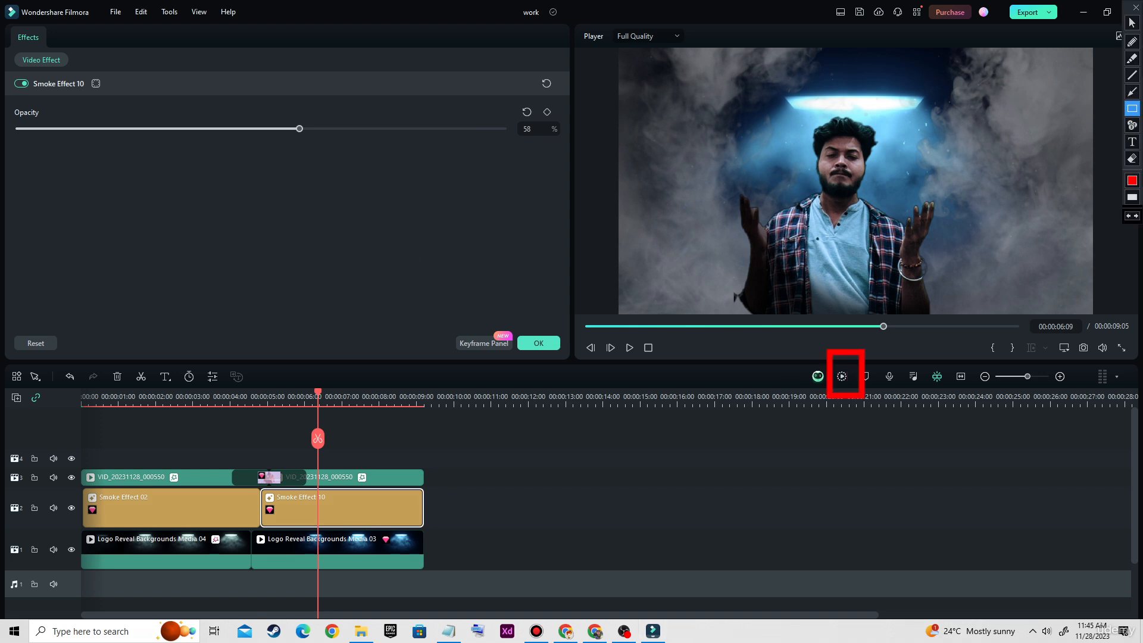
pyautogui.moveTo(823, 343); pyautogui.dragTo(875, 405)
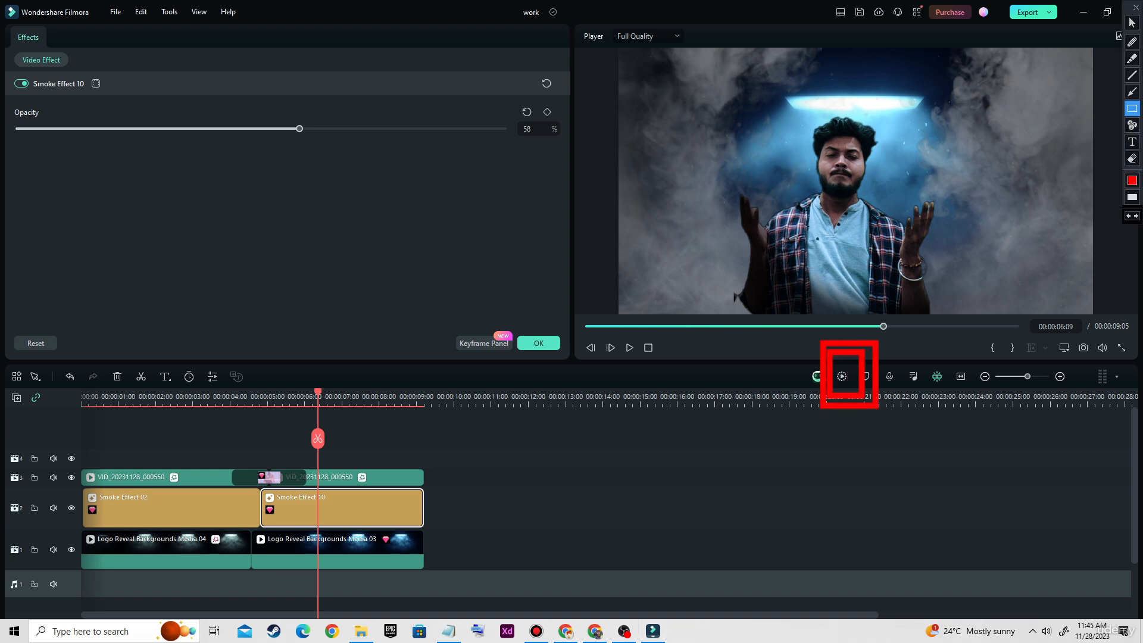
pyautogui.press('Escape')
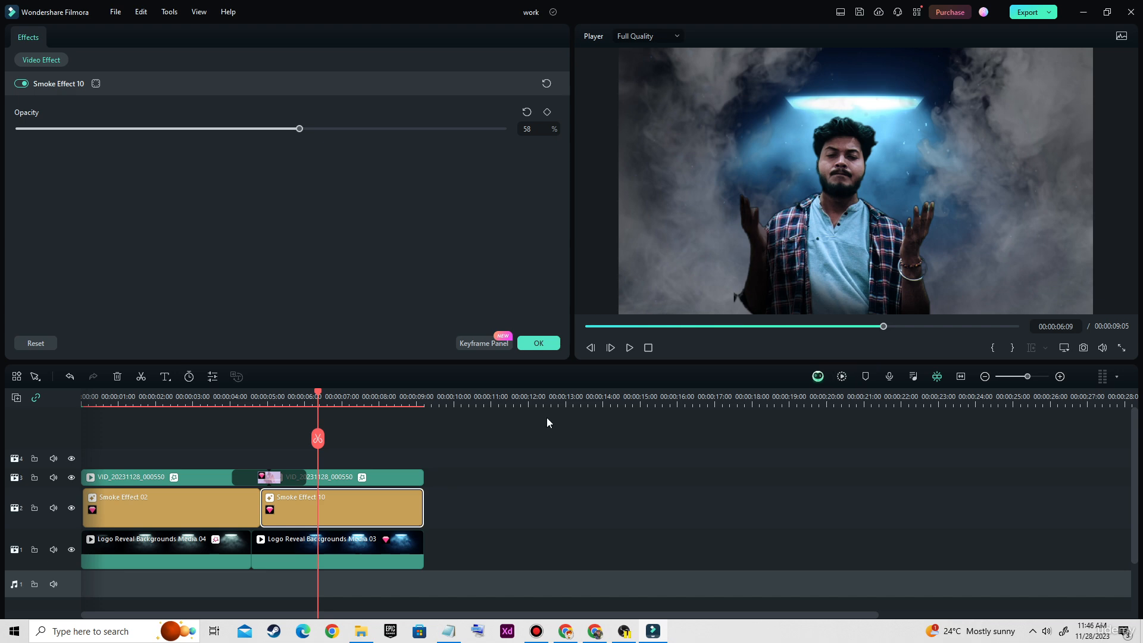
pyautogui.click(842, 376)
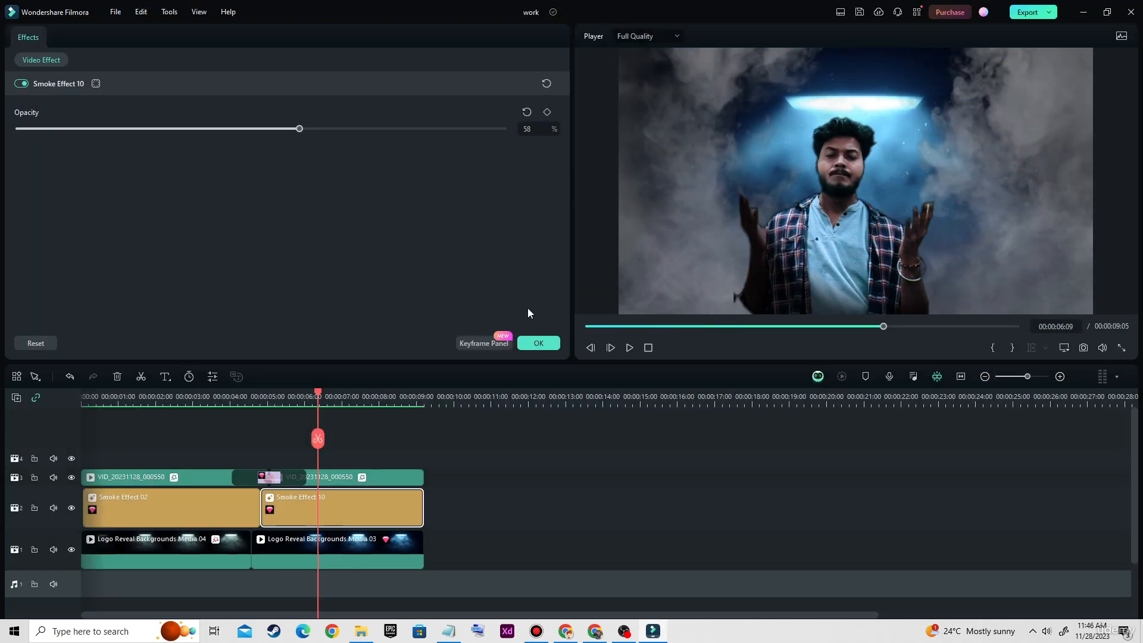
# Play the rendered timeline from the start in full screen and return to the editor
pyautogui.click(588, 327)
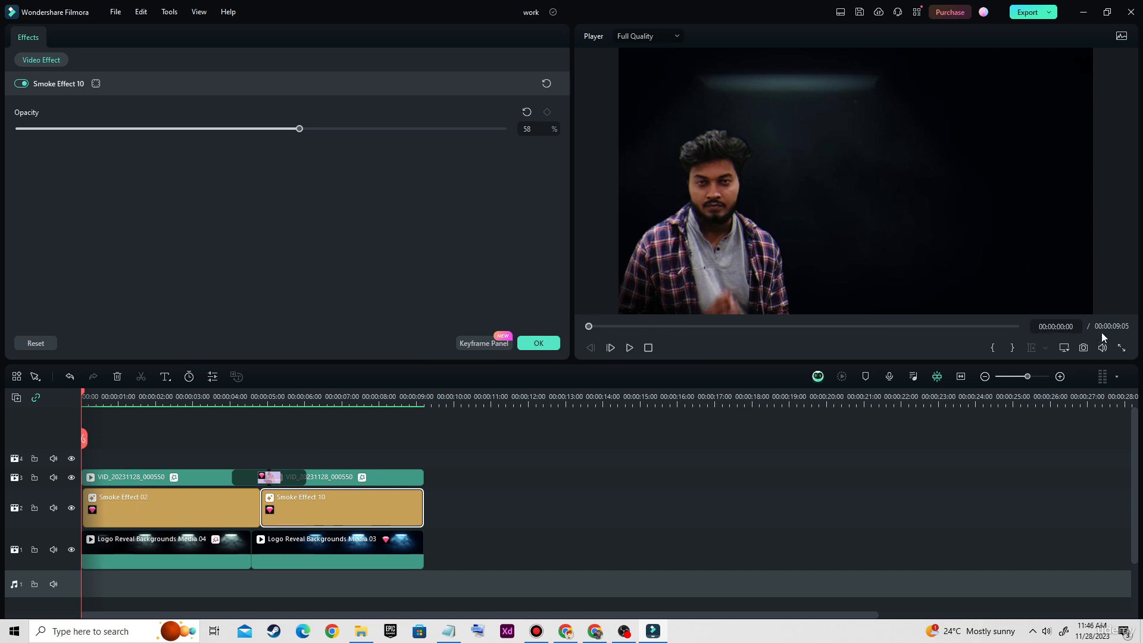
pyautogui.click(1121, 348)
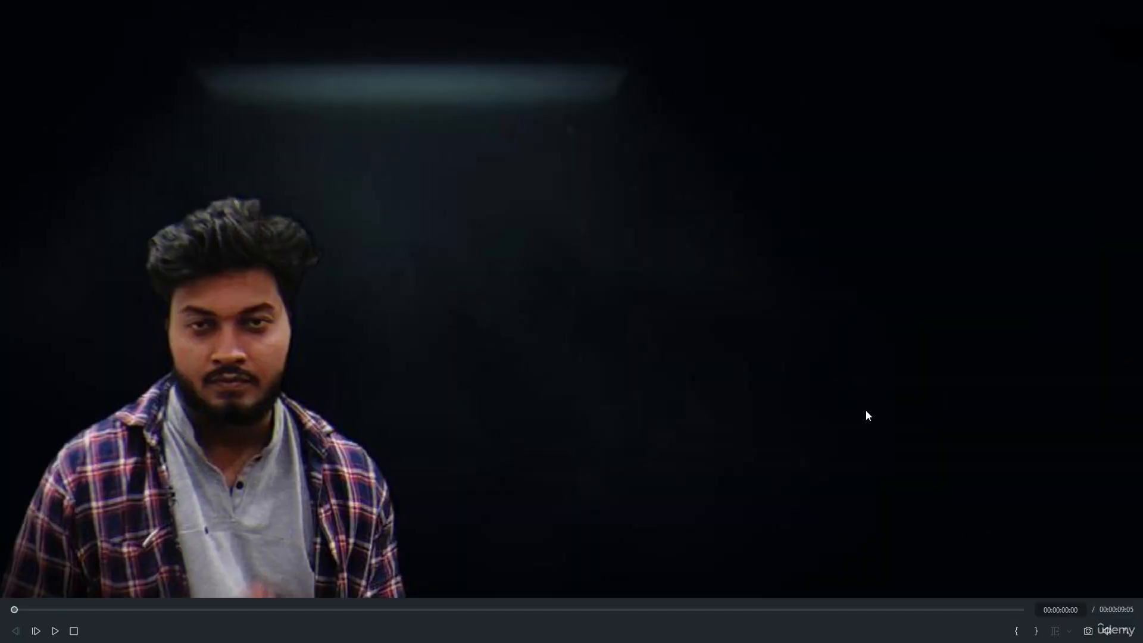
pyautogui.click(55, 631)
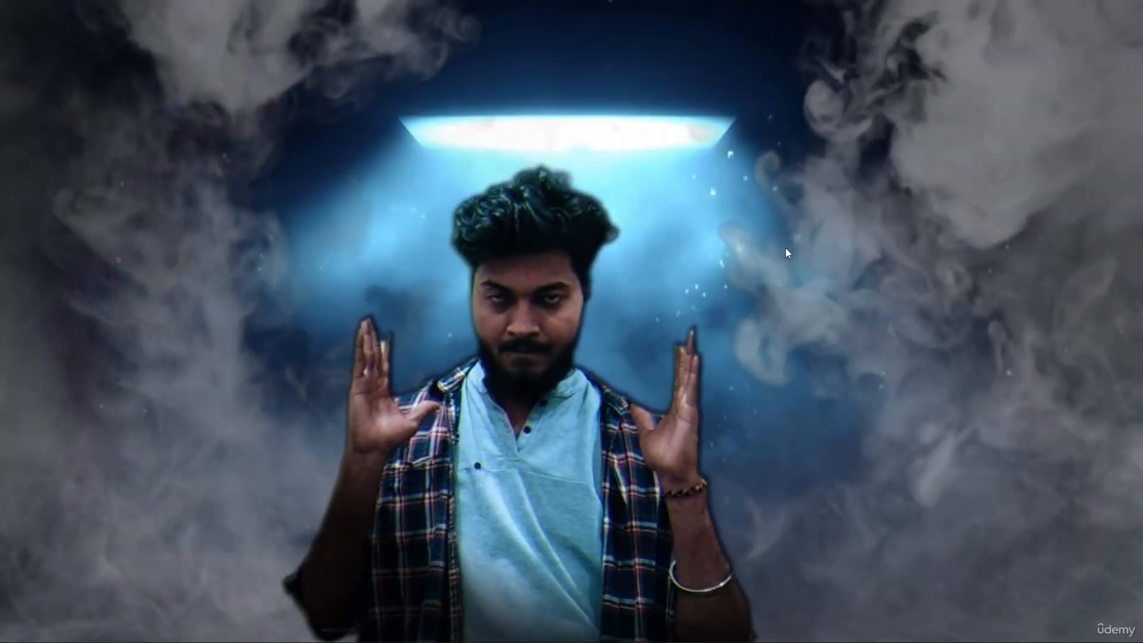
pyautogui.press('Escape')
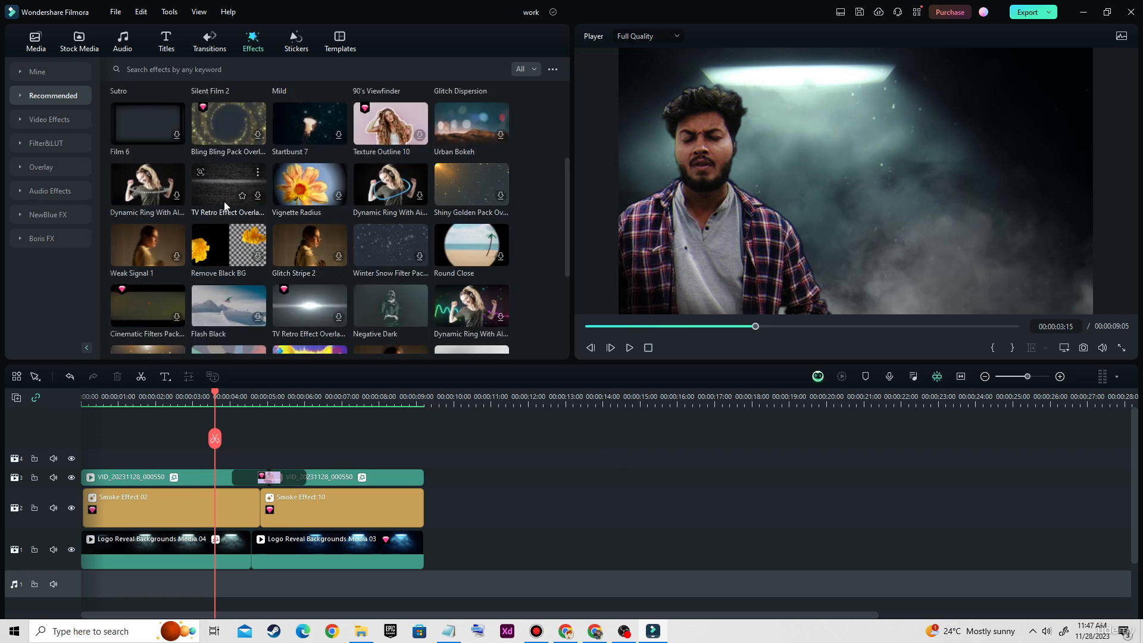
# Browse the recommended effects in the effects library
pyautogui.scroll(-3, 316, 212)
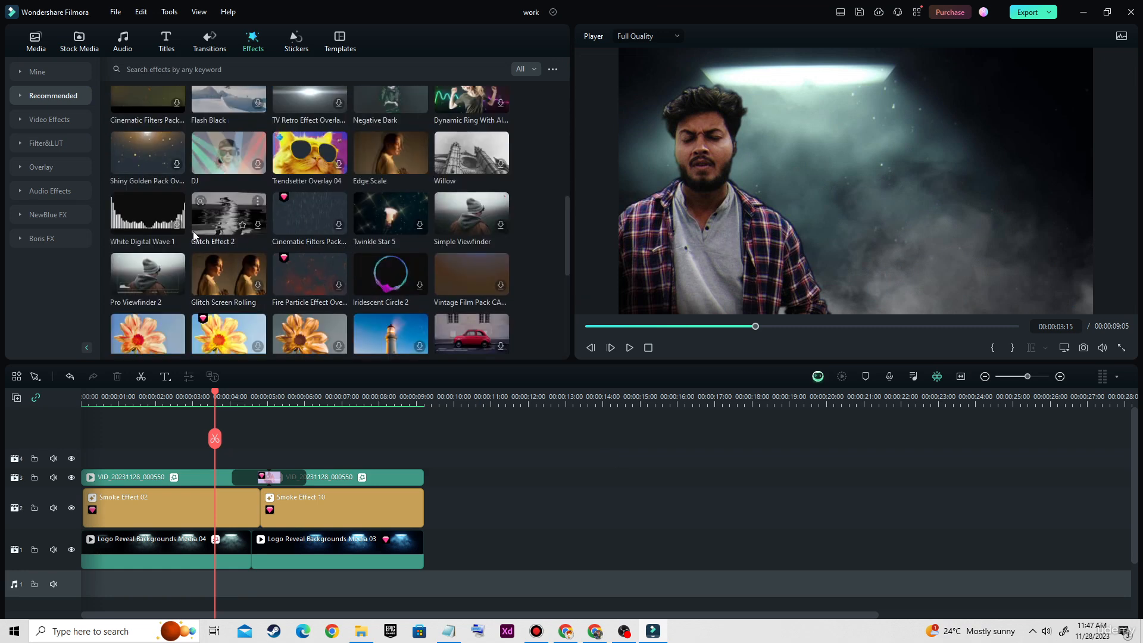